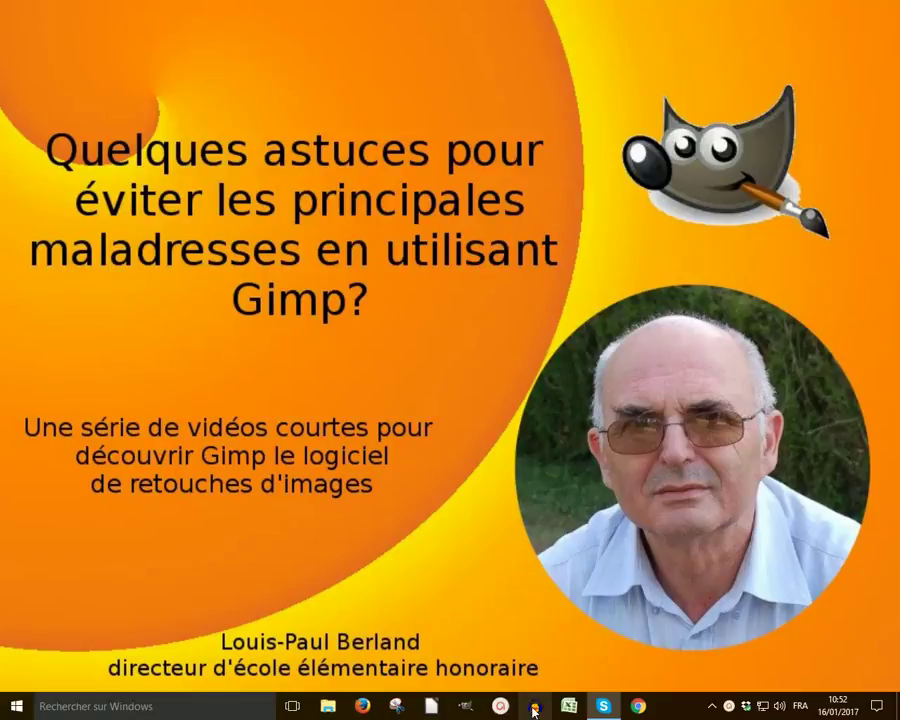
Restore the empty GIMP window from the Windows taskbar
{"action": "left_click", "coordinate": [465, 708]}
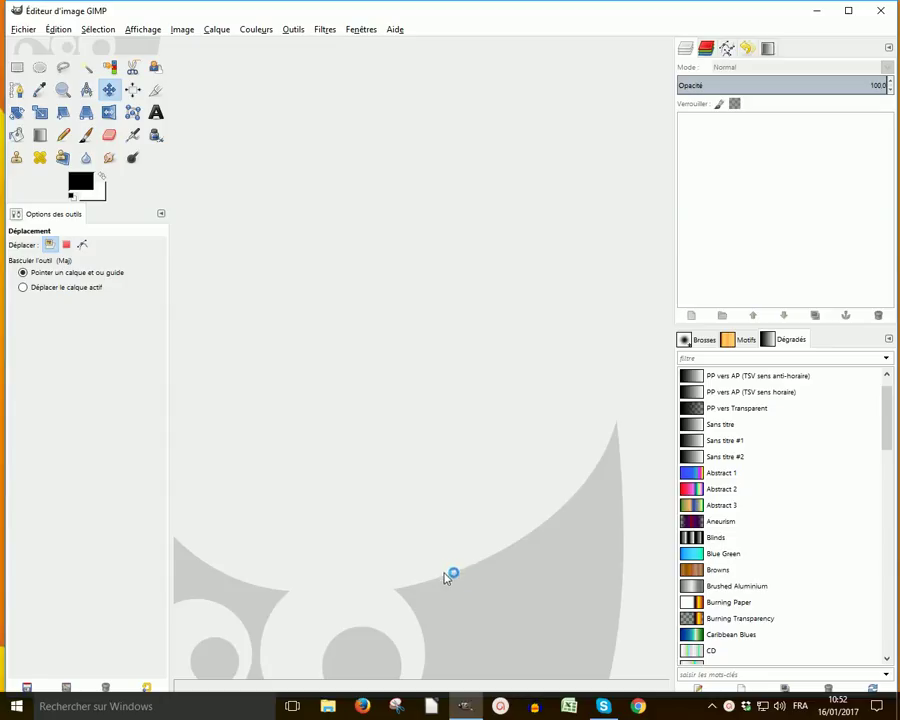
Open DSC_0011.JPG from the Youtube folder
{"action": "left_click", "coordinate": [21, 31]}
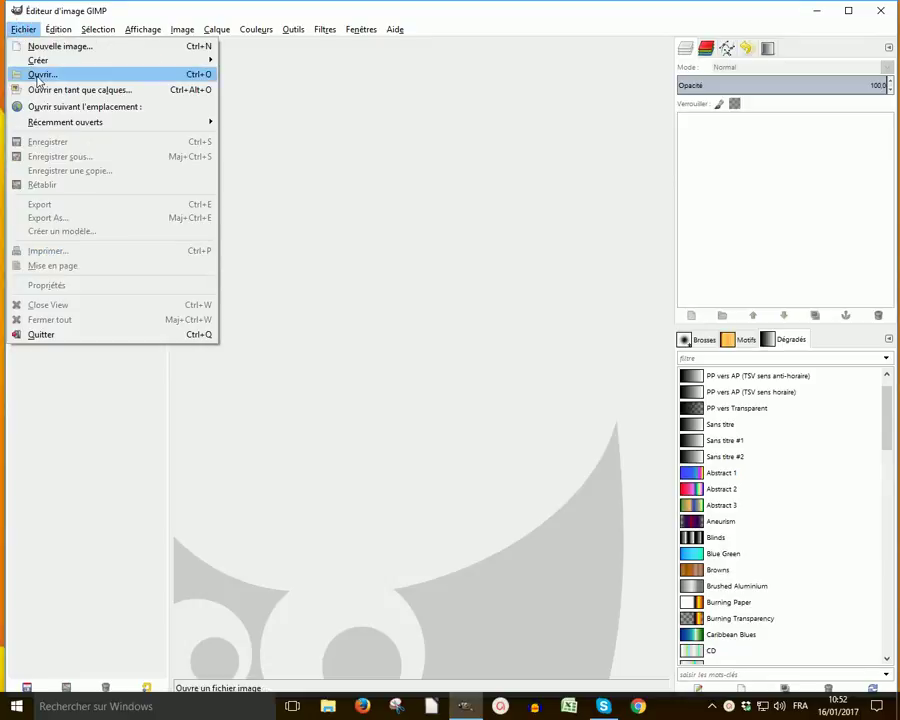
{"action": "left_click", "coordinate": [38, 75]}
{"action": "double_click", "coordinate": [224, 256]}
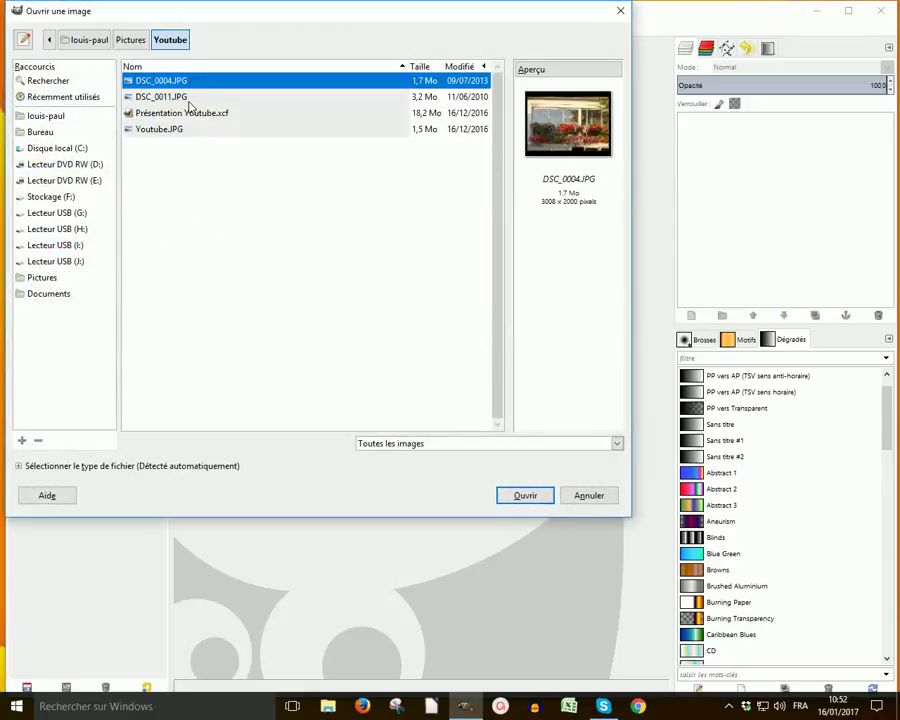
{"action": "left_click", "coordinate": [191, 99]}
{"action": "left_click", "coordinate": [530, 499]}
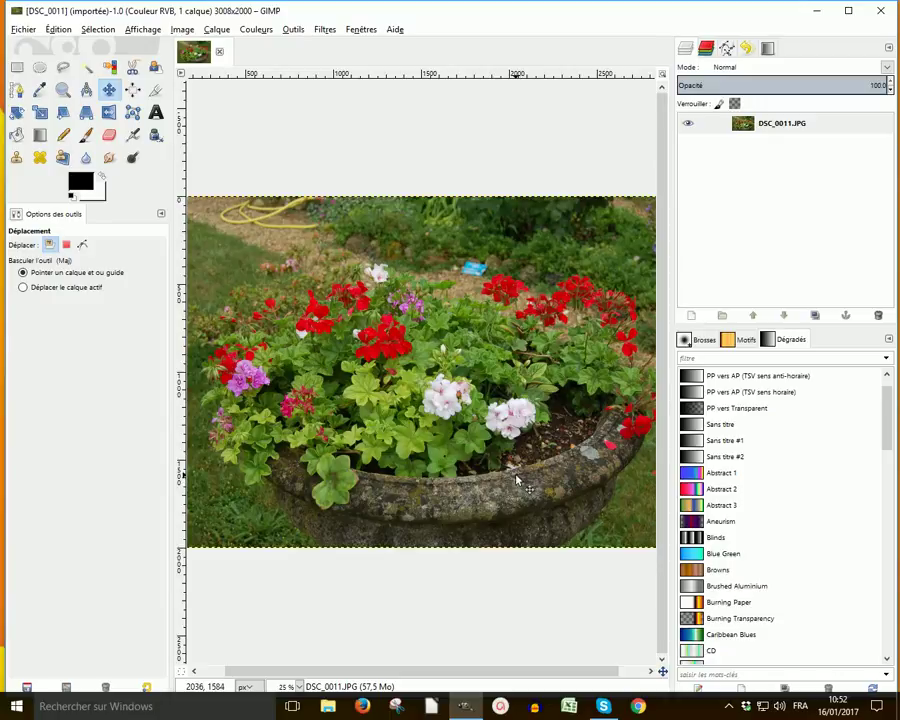
Zoom out one step to see the whole 3008×2000 photo
{"action": "key", "text": "shift+m"}
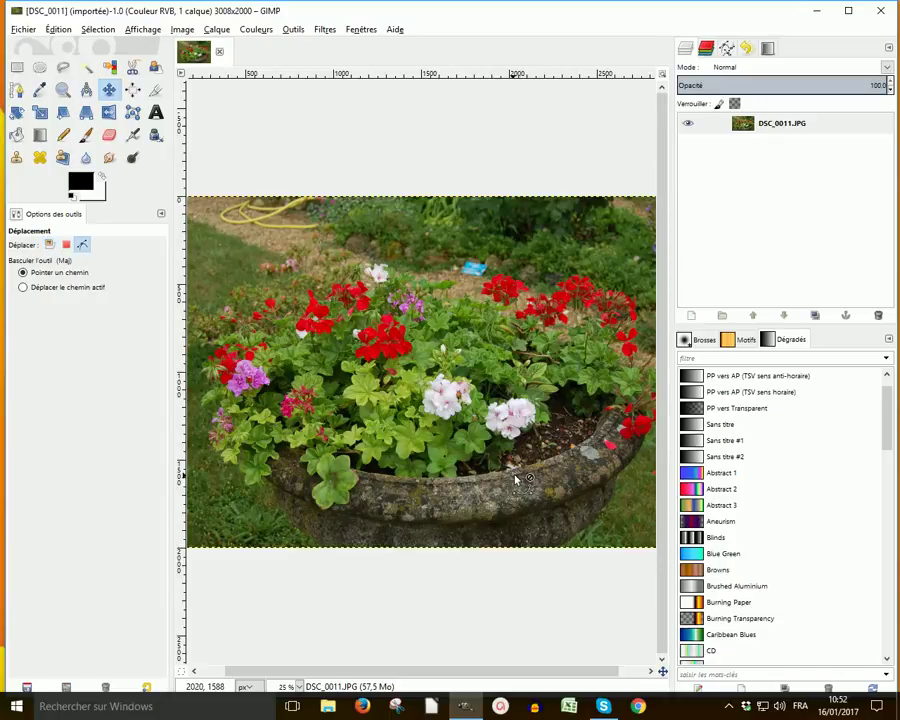
{"action": "key", "text": "minus"}
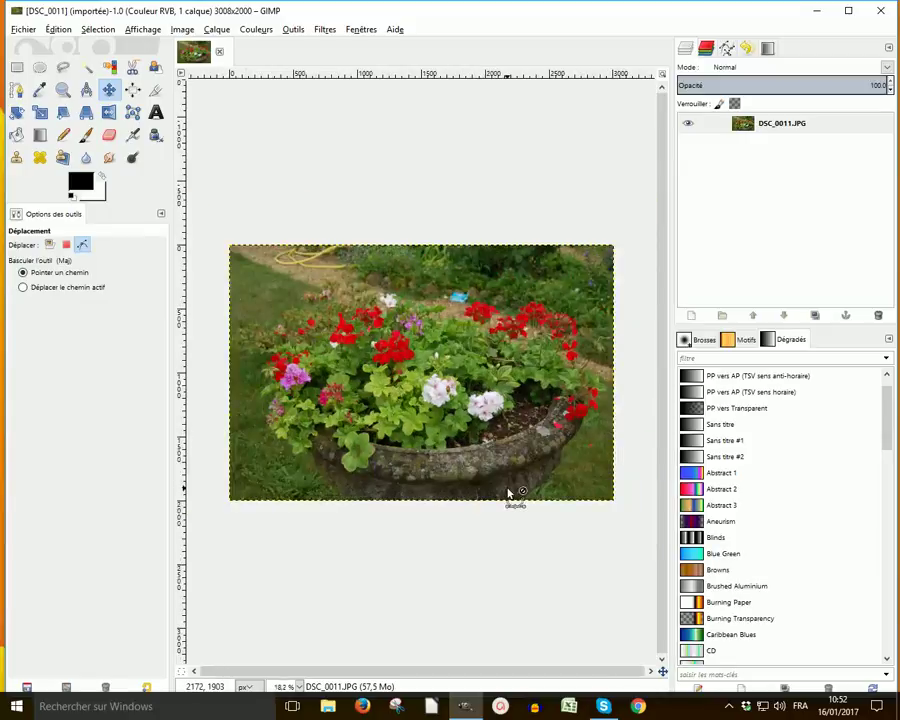
{"action": "key", "text": "shift+m"}
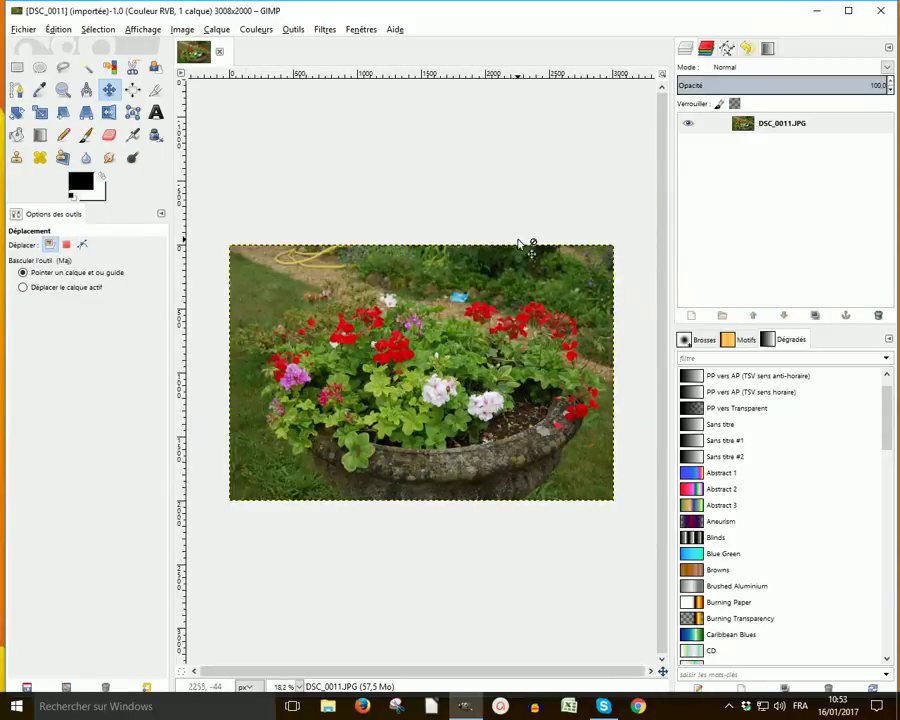
{"action": "left_click", "coordinate": [182, 29]}
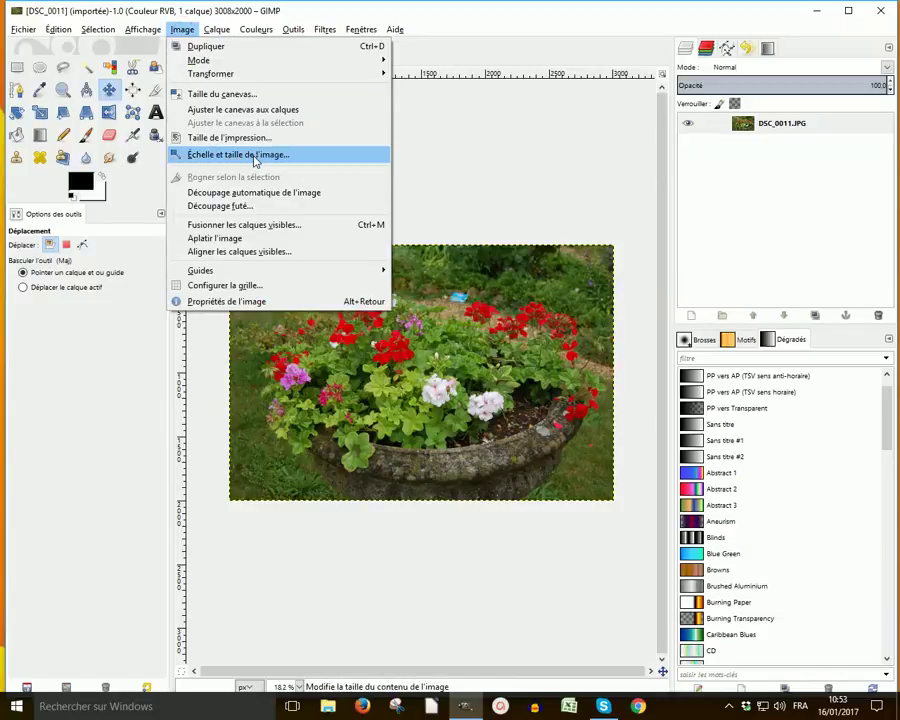
Unlink the proportion chain and set the image size to width 1000, height 2000
{"action": "left_click", "coordinate": [228, 155]}
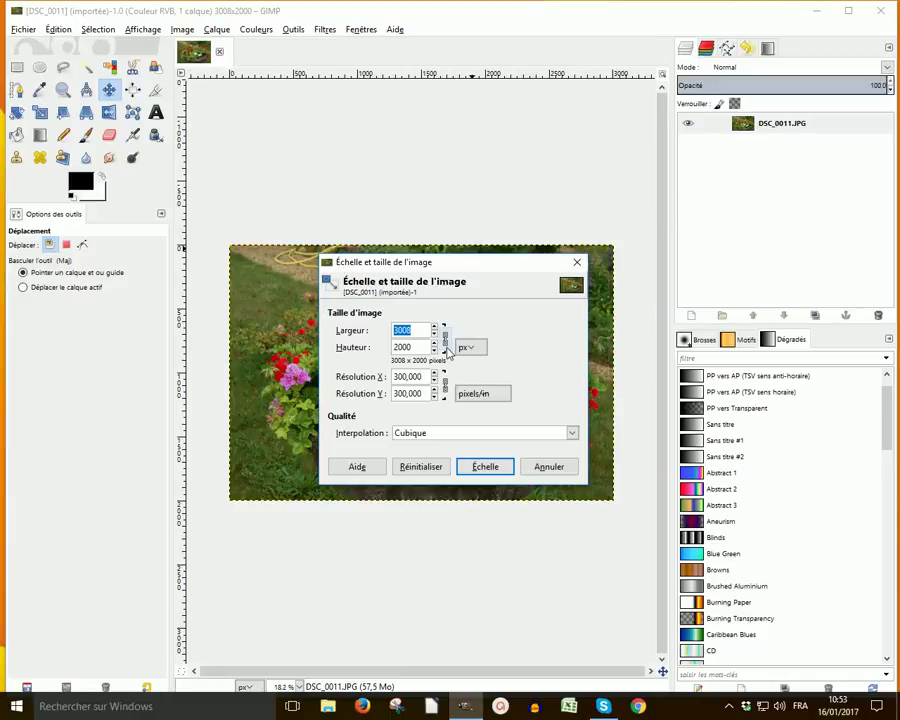
{"action": "left_click", "coordinate": [446, 340]}
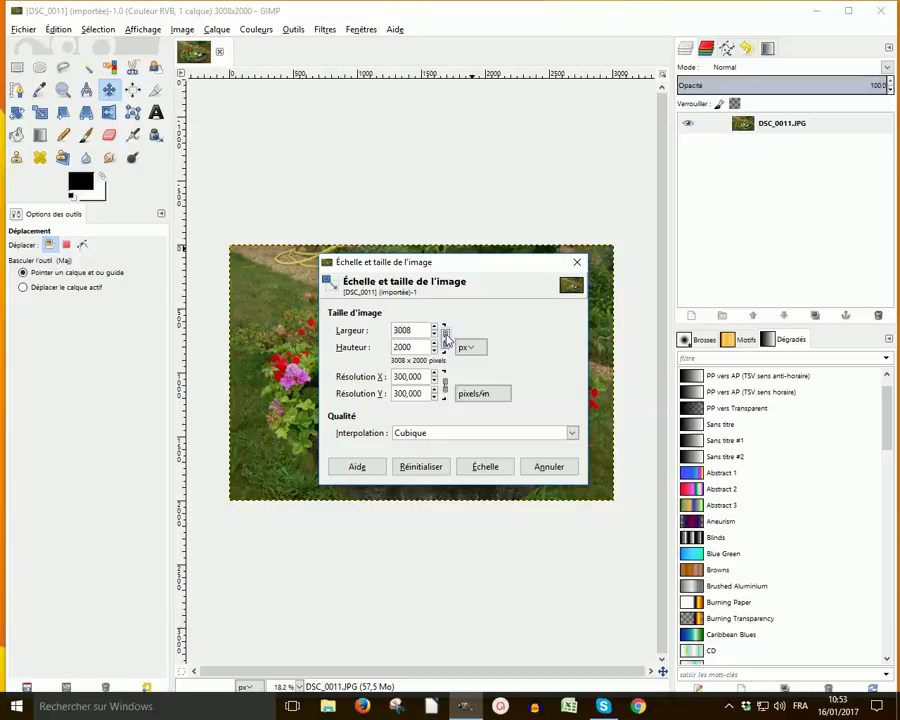
{"action": "left_click", "coordinate": [448, 332]}
{"action": "left_click", "coordinate": [414, 330]}
{"action": "double_click", "coordinate": [410, 330]}
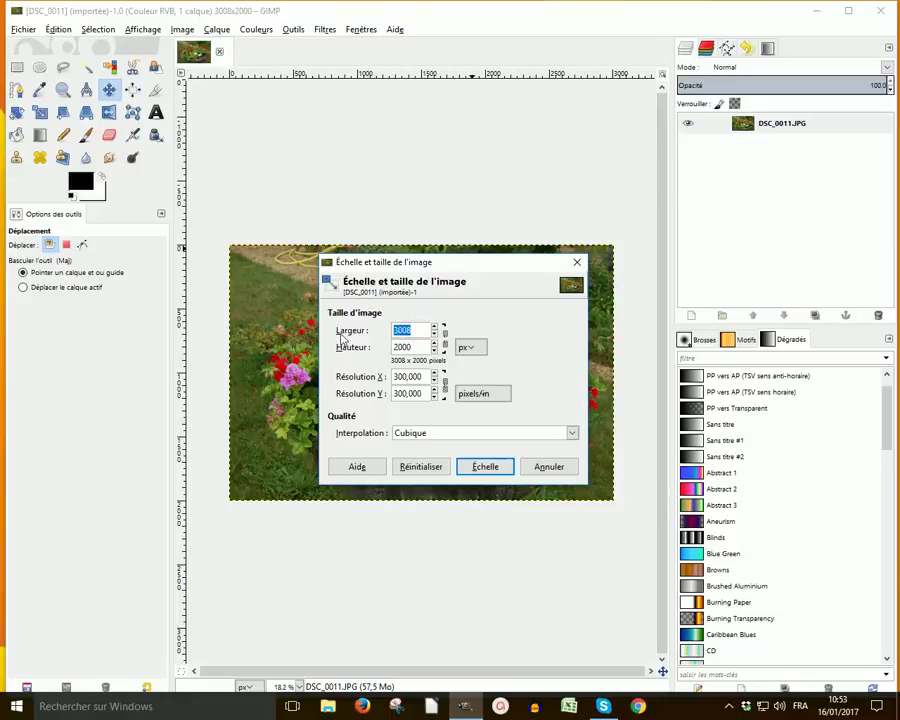
{"action": "type", "text": "1000"}
{"action": "left_click", "coordinate": [410, 347]}
{"action": "left_click", "coordinate": [489, 469]}
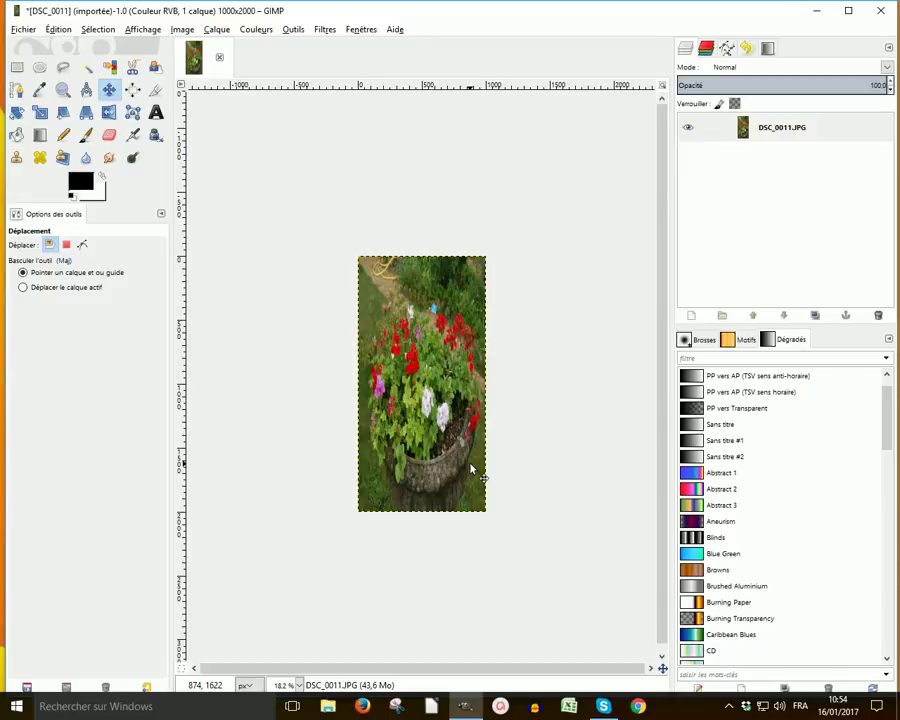
Undo the 1000×2000 scale, then rescale with linked proportions to 1000×665
{"action": "key", "text": "ctrl+z"}
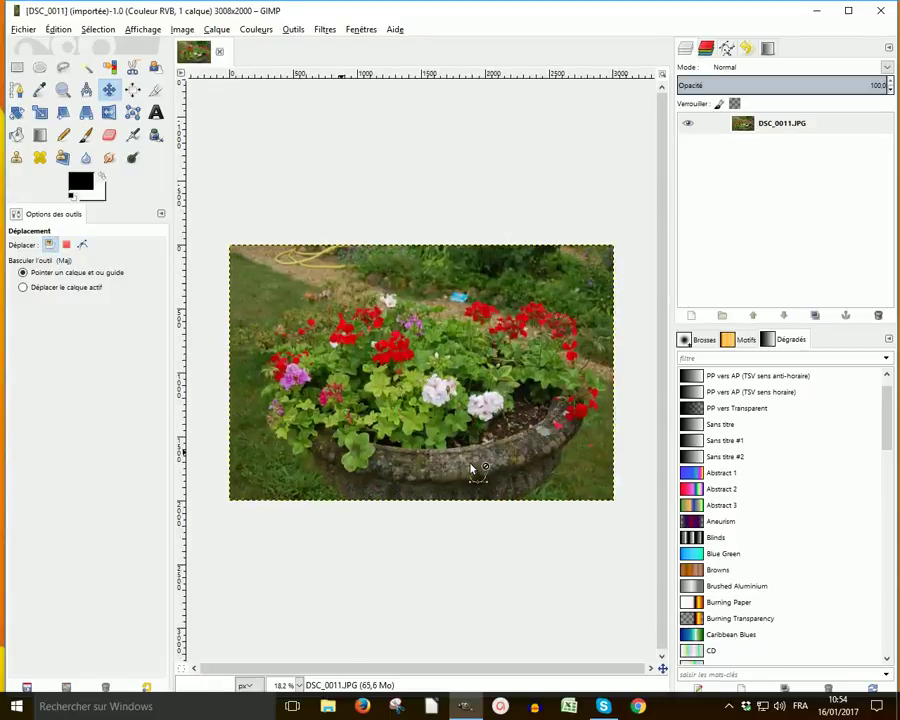
{"action": "left_click", "coordinate": [183, 29]}
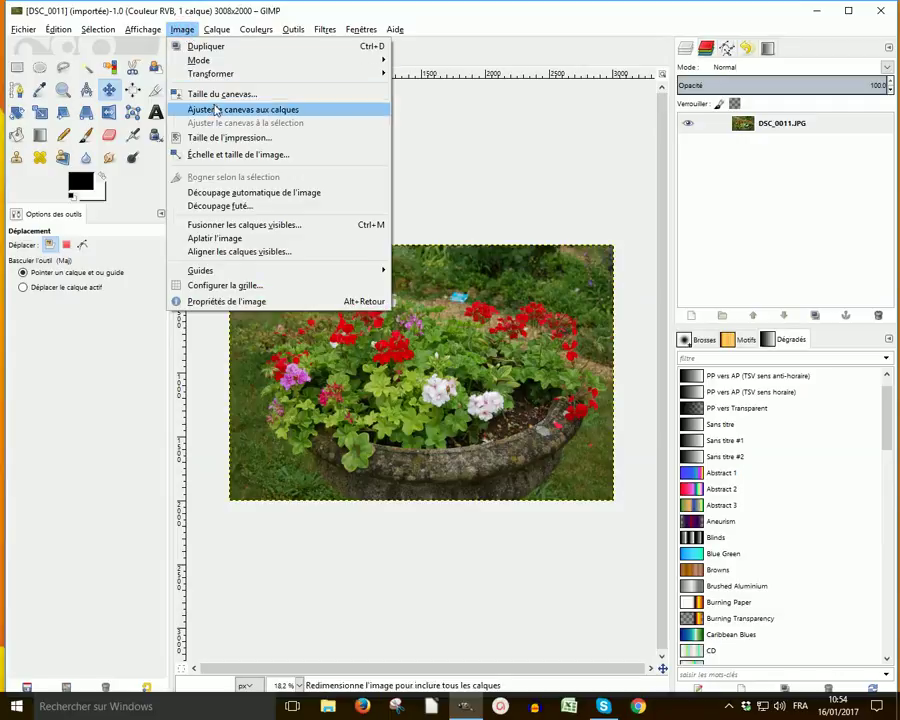
{"action": "left_click", "coordinate": [234, 154]}
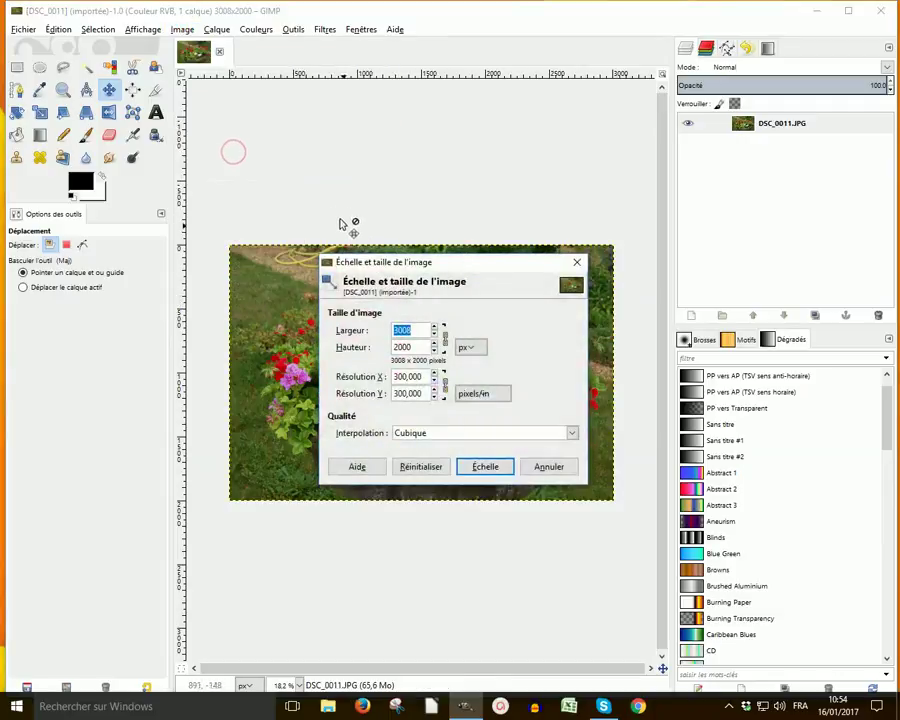
{"action": "left_click", "coordinate": [445, 340]}
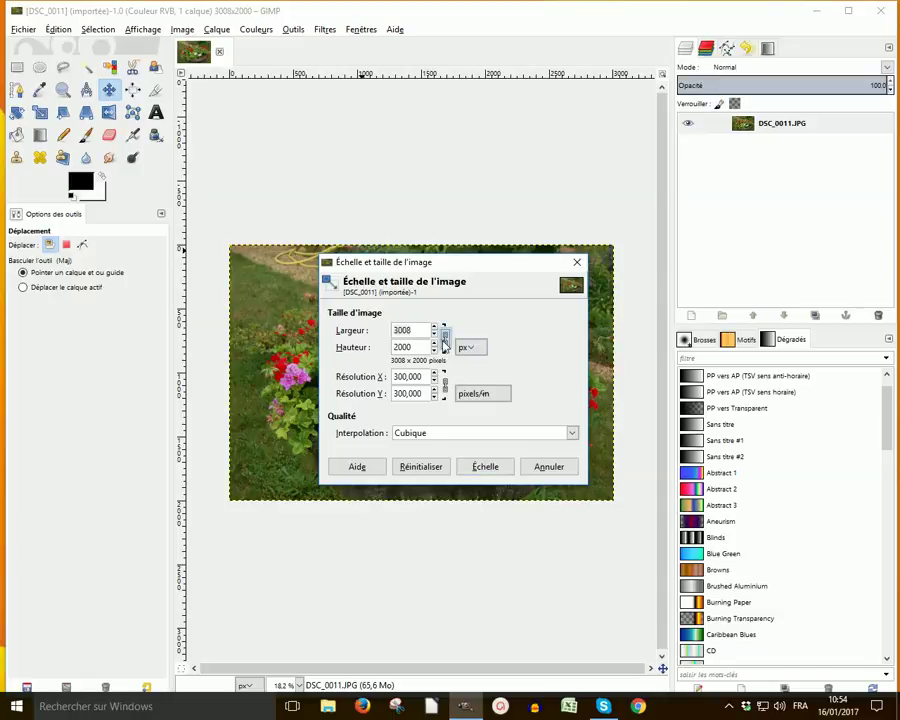
{"action": "left_click", "coordinate": [425, 330]}
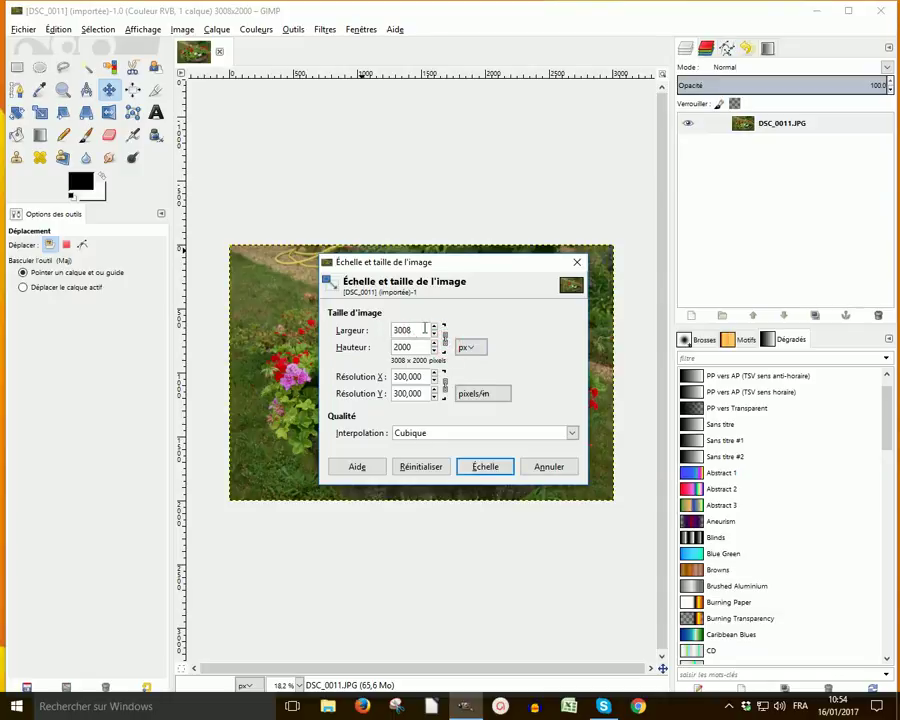
{"action": "double_click", "coordinate": [425, 330]}
{"action": "type", "text": "1000"}
{"action": "left_click", "coordinate": [420, 348]}
{"action": "left_click", "coordinate": [486, 469]}
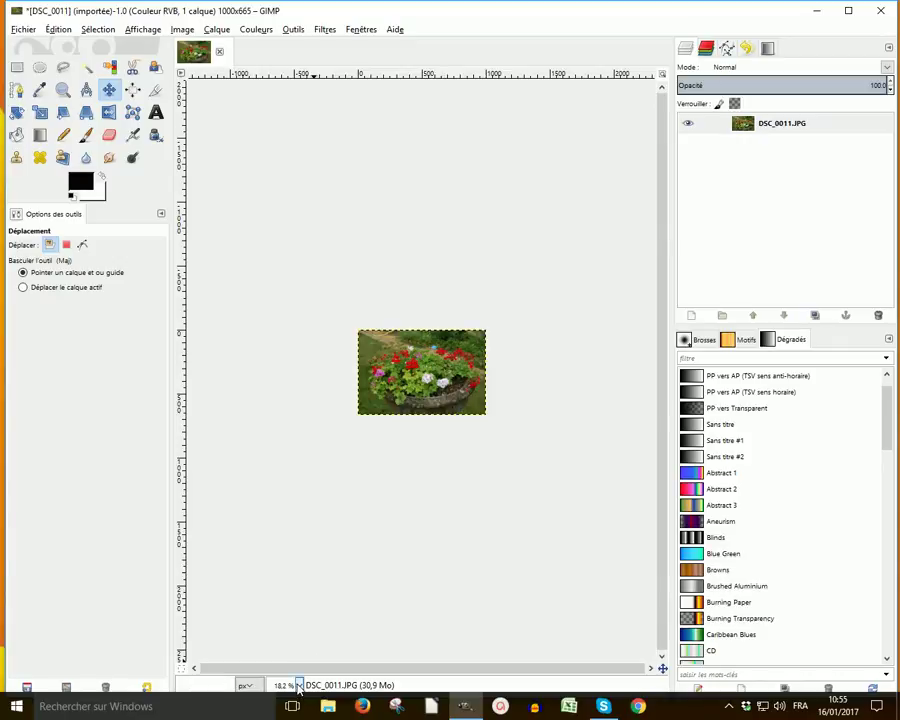
View the photo at 100% zoom, then half size, with the Move tool on layers
{"action": "left_click", "coordinate": [298, 686]}
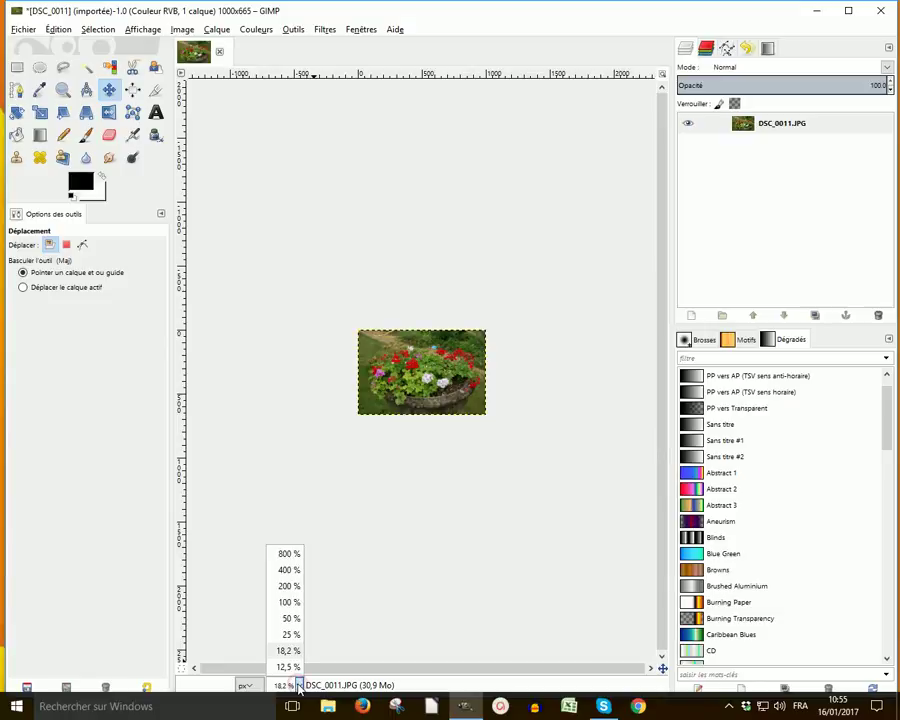
{"action": "left_click", "coordinate": [299, 603]}
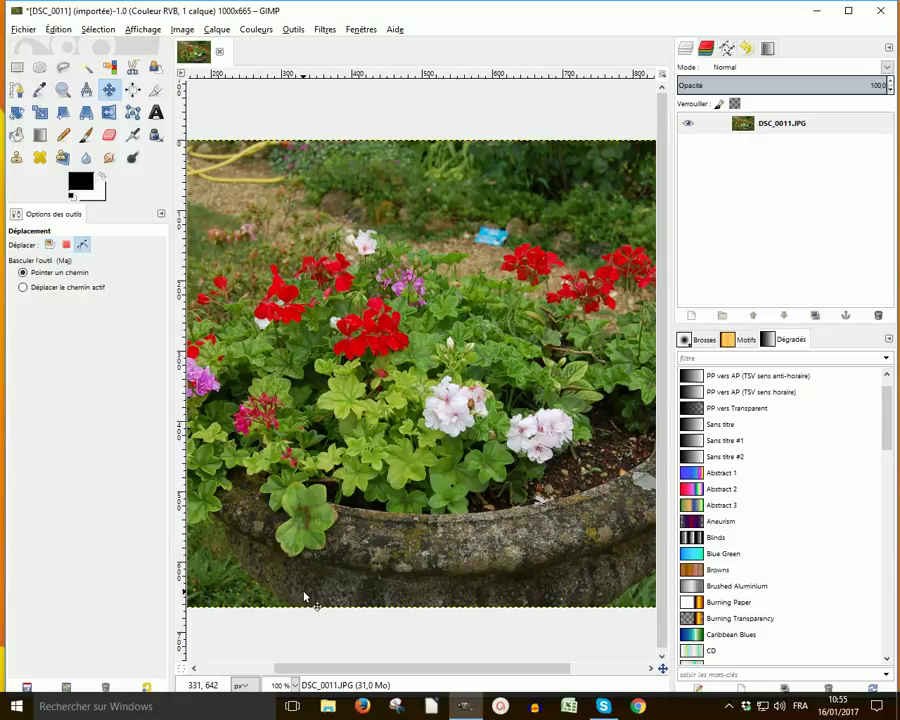
{"action": "scroll", "coordinate": [350, 585], "scroll_direction": "down", "scroll_amount": 2}
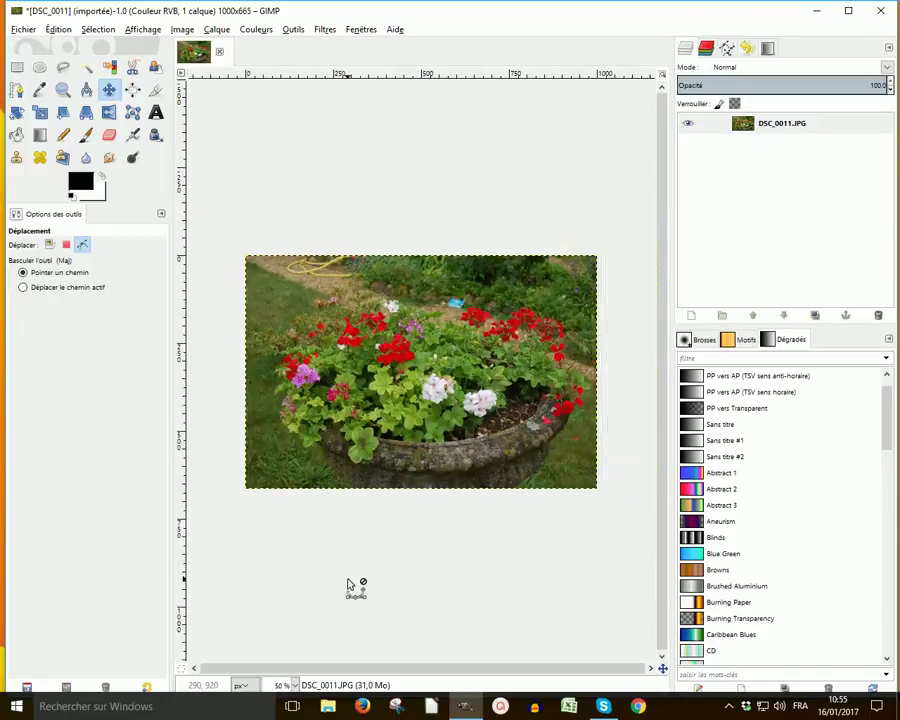
{"action": "key", "text": "m"}
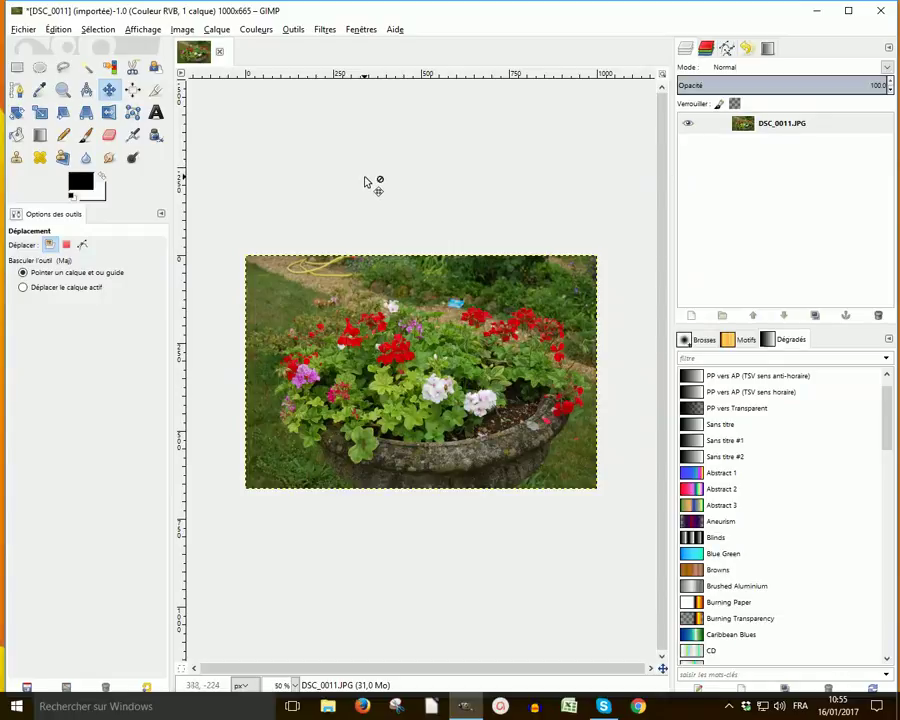
{"action": "left_click", "coordinate": [23, 30]}
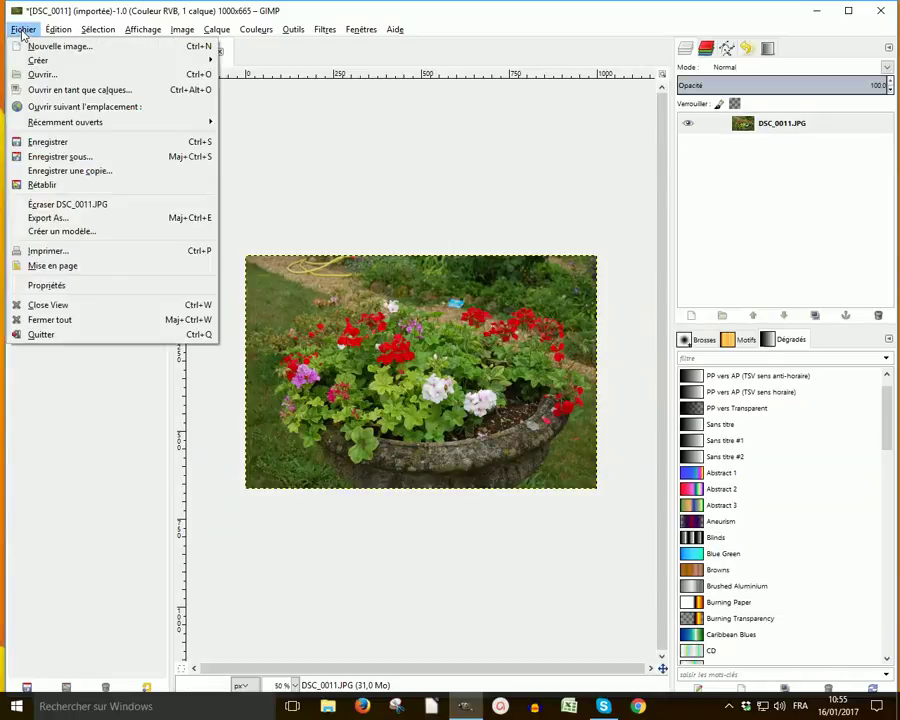
Export the image as jardinière.JPG at JPEG quality 97 into the Youtube folder
{"action": "left_click", "coordinate": [48, 219]}
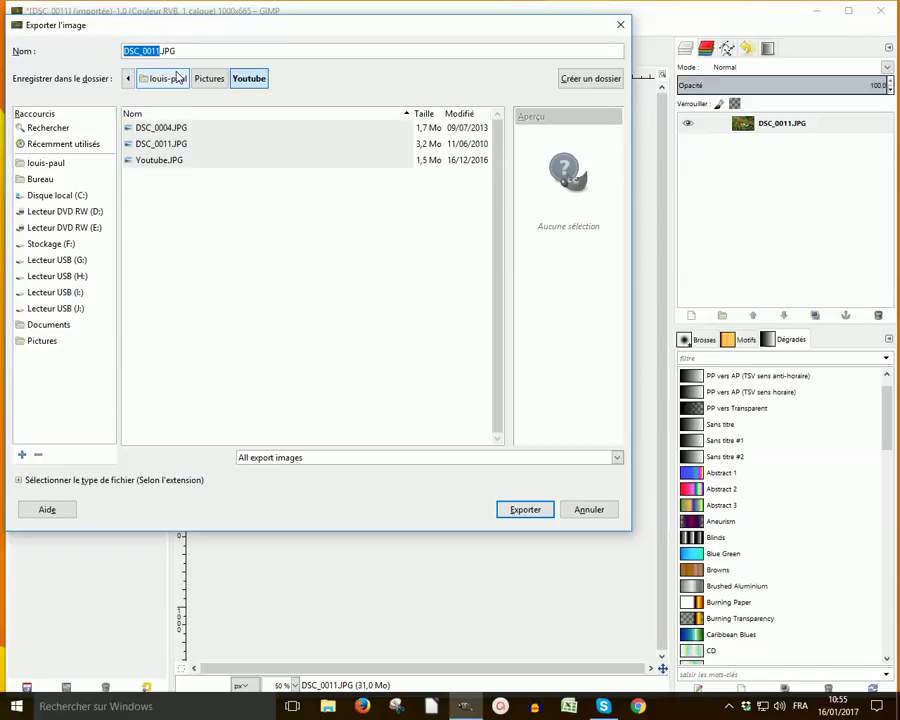
{"action": "type", "text": "jardunu"}
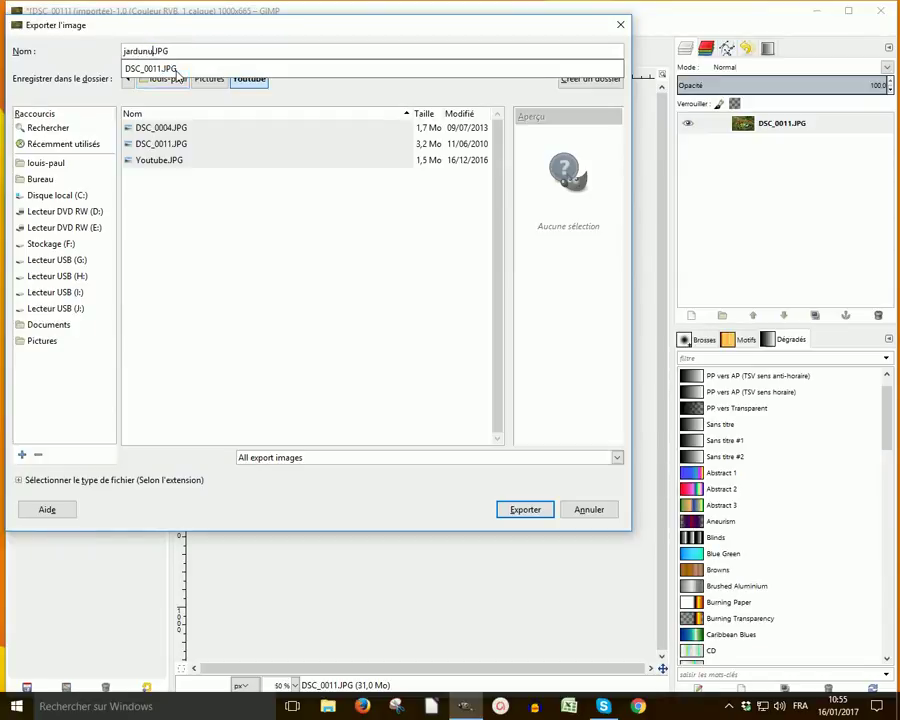
{"action": "key", "text": "BackSpace"}
{"action": "key", "text": "BackSpace"}
{"action": "key", "text": "BackSpace"}
{"action": "type", "text": "inière"}
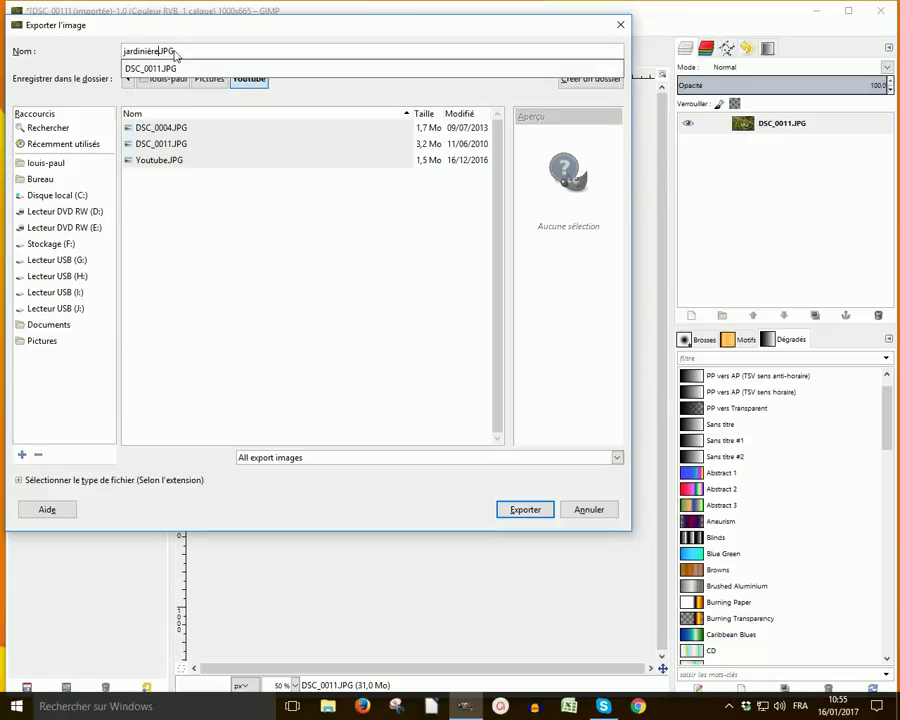
{"action": "left_click", "coordinate": [527, 511]}
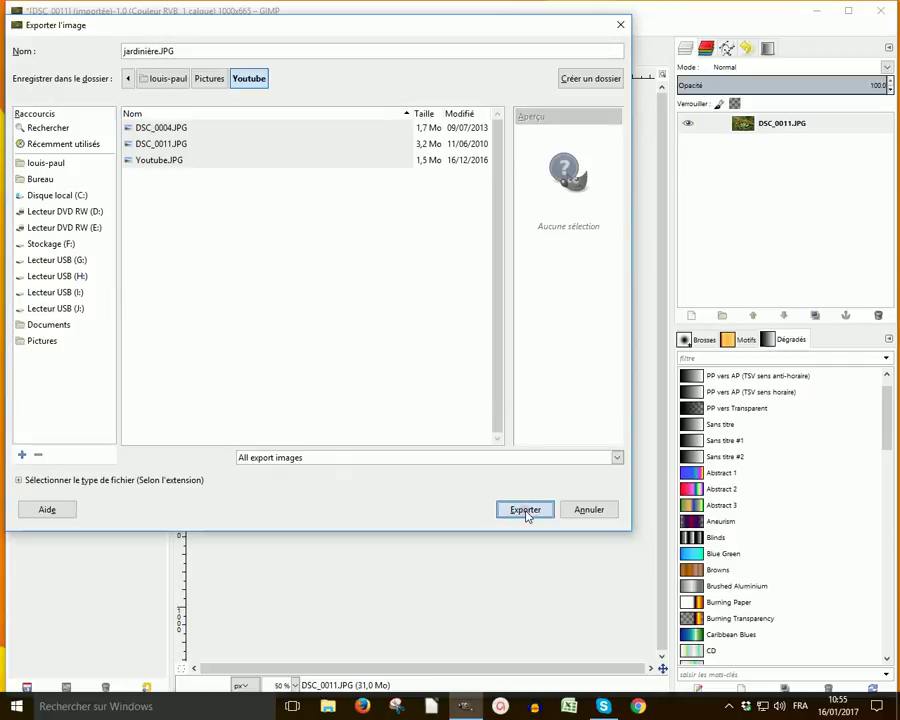
{"action": "left_click", "coordinate": [526, 512]}
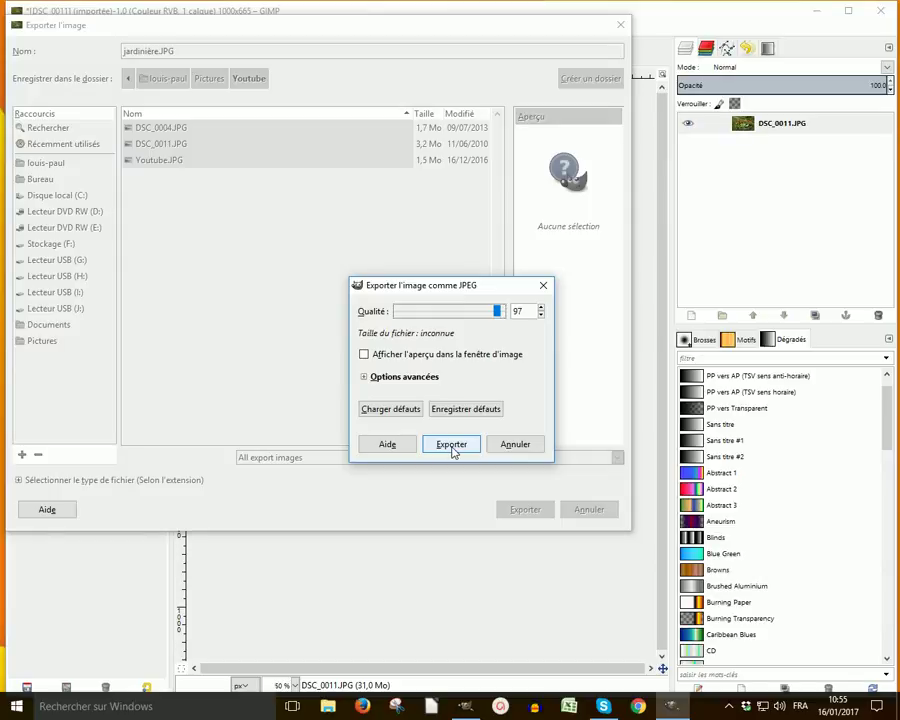
{"action": "left_click", "coordinate": [453, 446]}
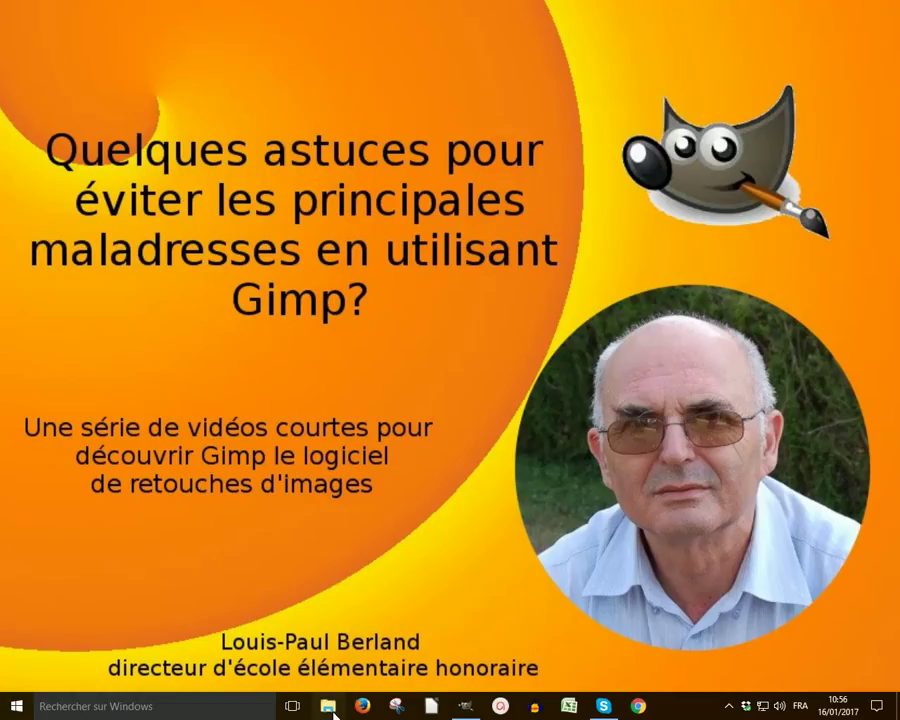
In Explorer's Images > Youtube folder, check jardinière.JPG's size in Properties: 472 Ko
{"action": "left_click", "coordinate": [328, 706]}
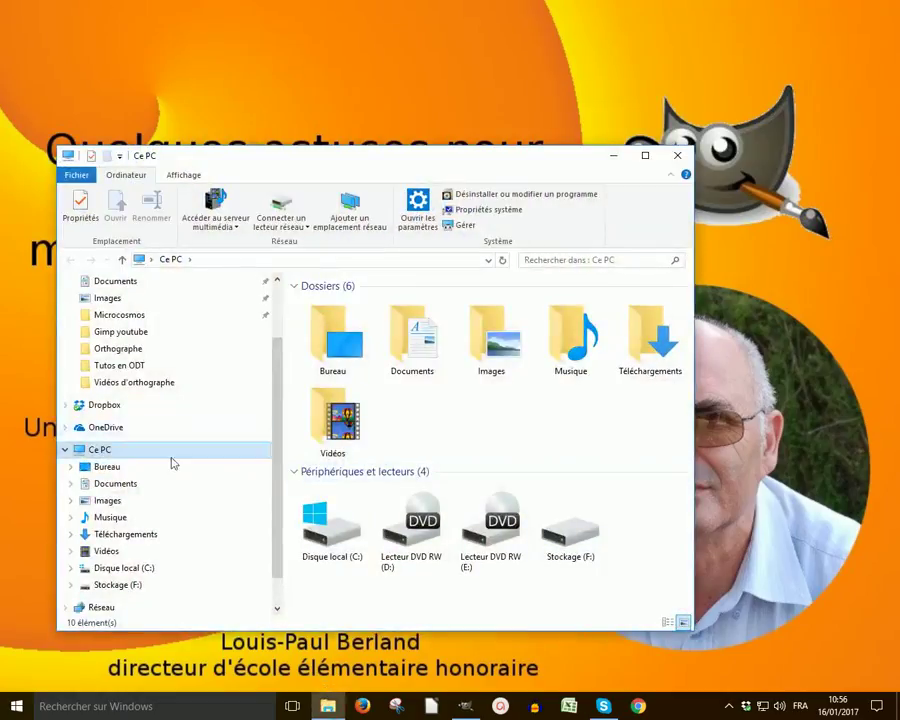
{"action": "left_click", "coordinate": [108, 501]}
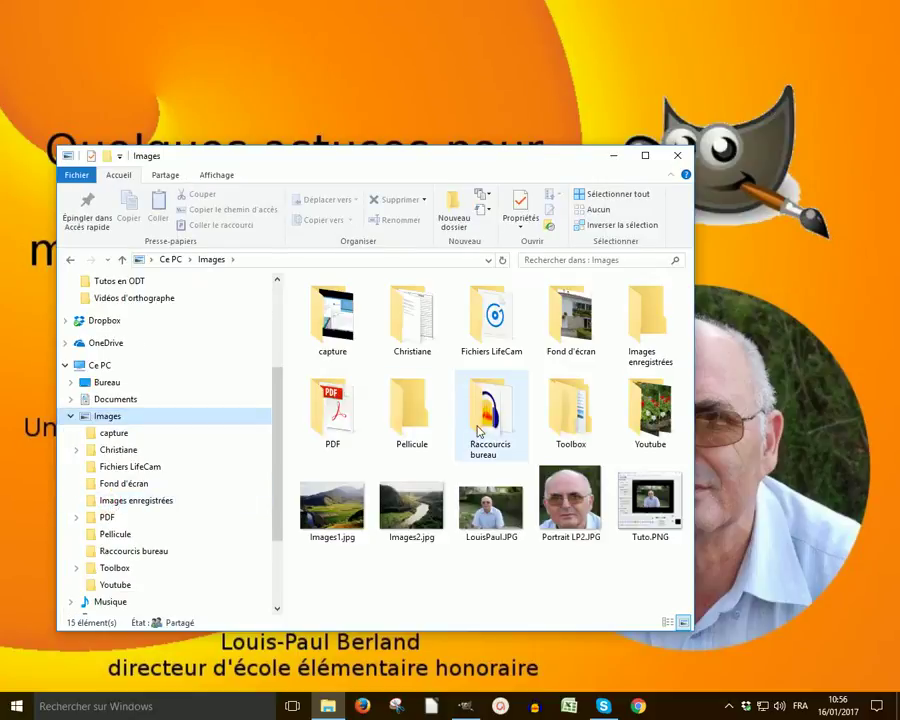
{"action": "double_click", "coordinate": [648, 410]}
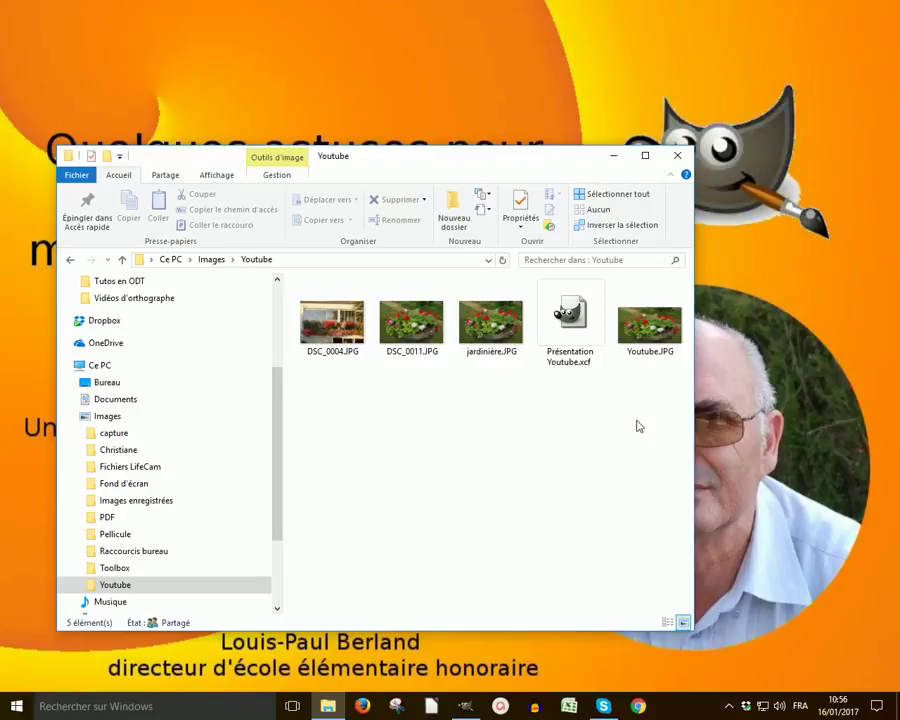
{"action": "mouse_move", "coordinate": [490, 322]}
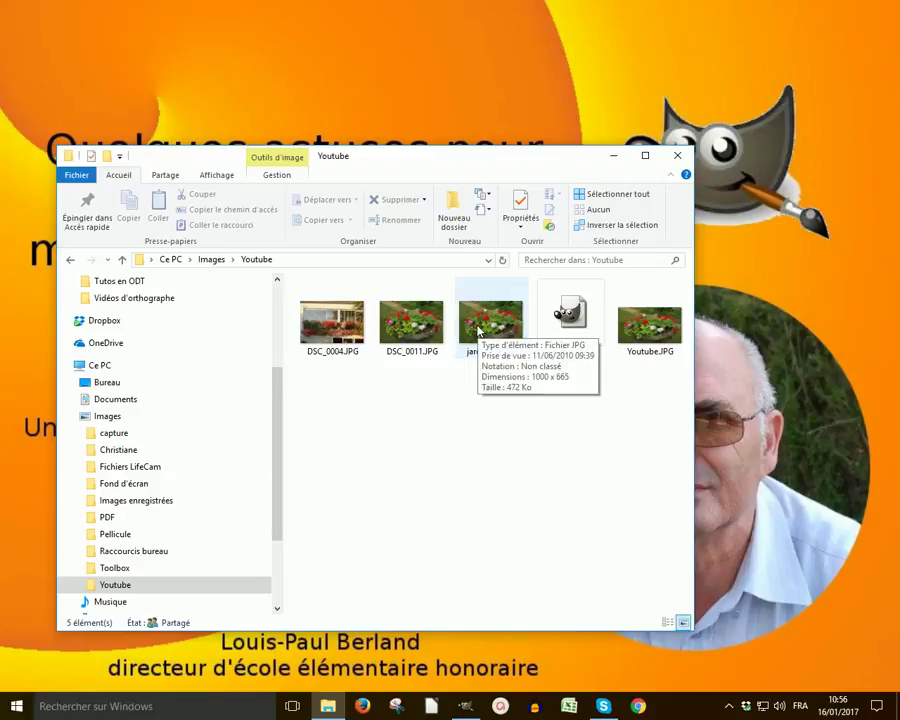
{"action": "right_click", "coordinate": [478, 330]}
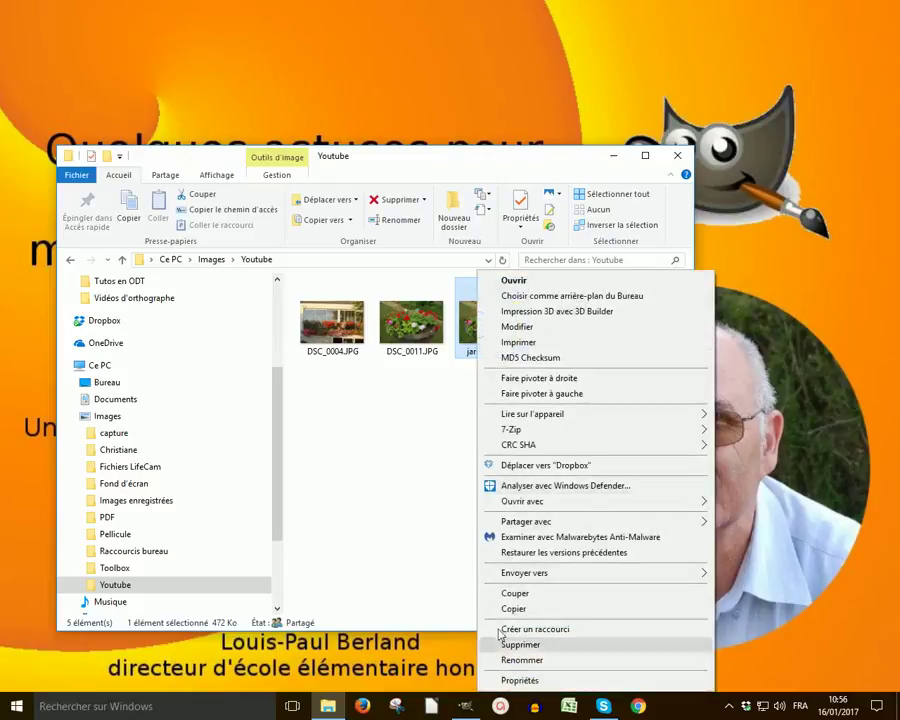
{"action": "left_click", "coordinate": [505, 680]}
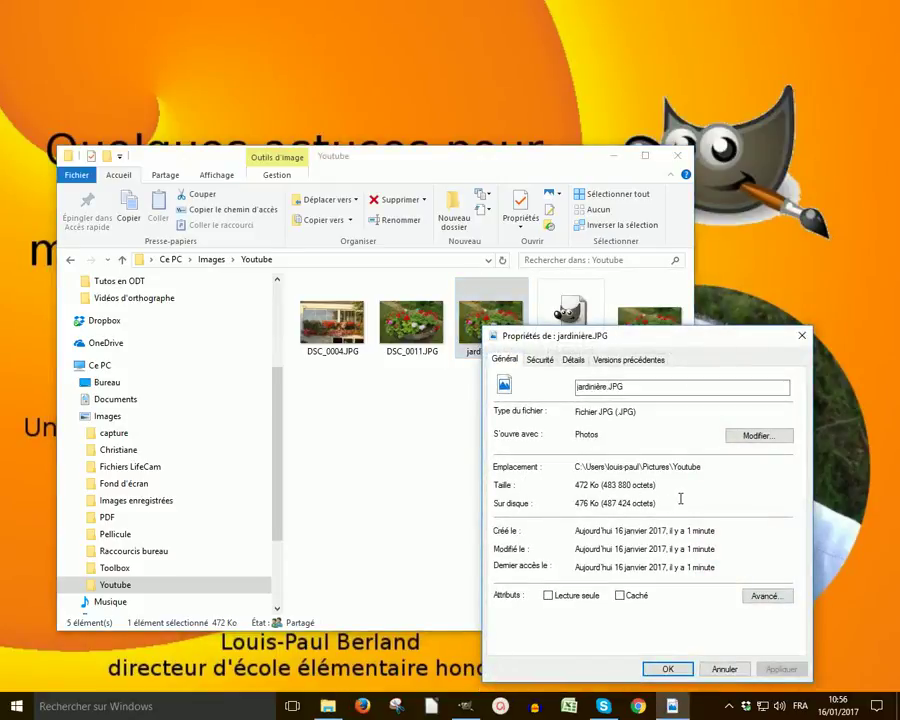
{"action": "left_click", "coordinate": [673, 668]}
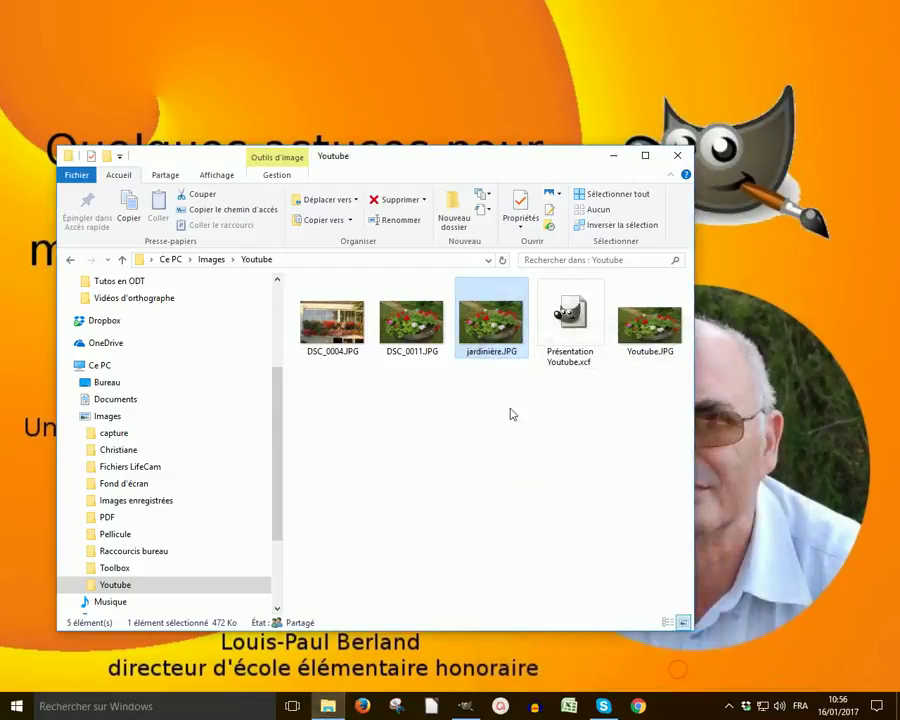
Check DSC_0011.JPG's size in Properties (3,00 Mo), then close File Explorer
{"action": "right_click", "coordinate": [414, 325]}
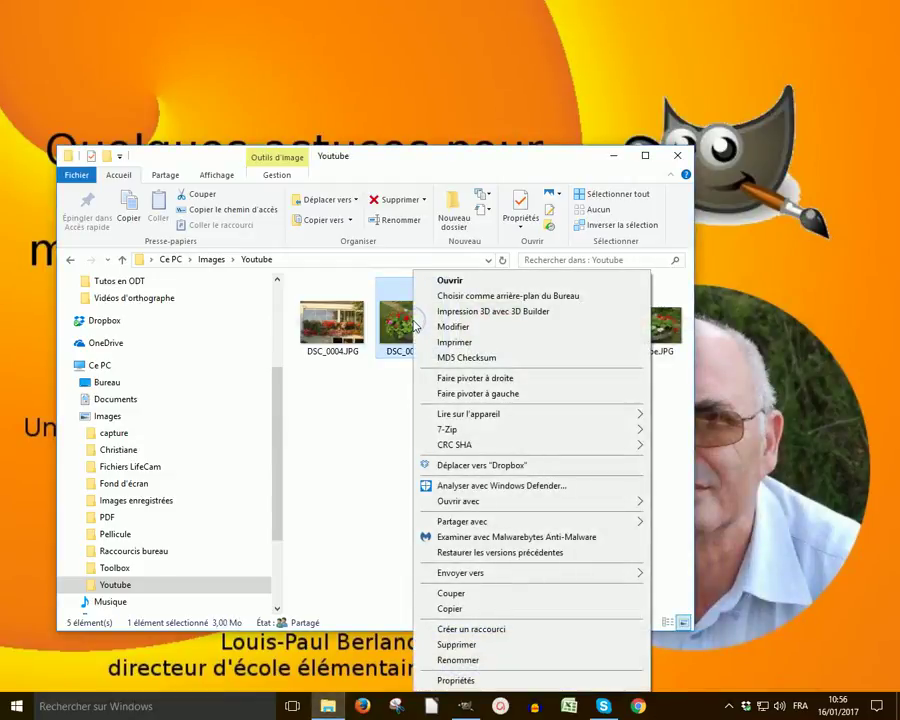
{"action": "left_click", "coordinate": [475, 681]}
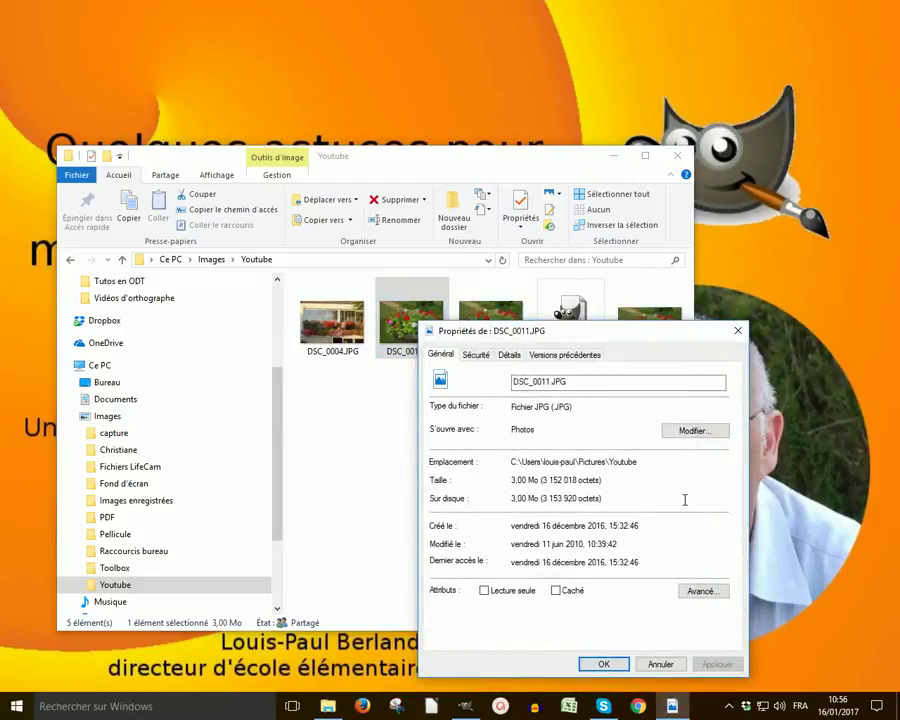
{"action": "left_click", "coordinate": [738, 331]}
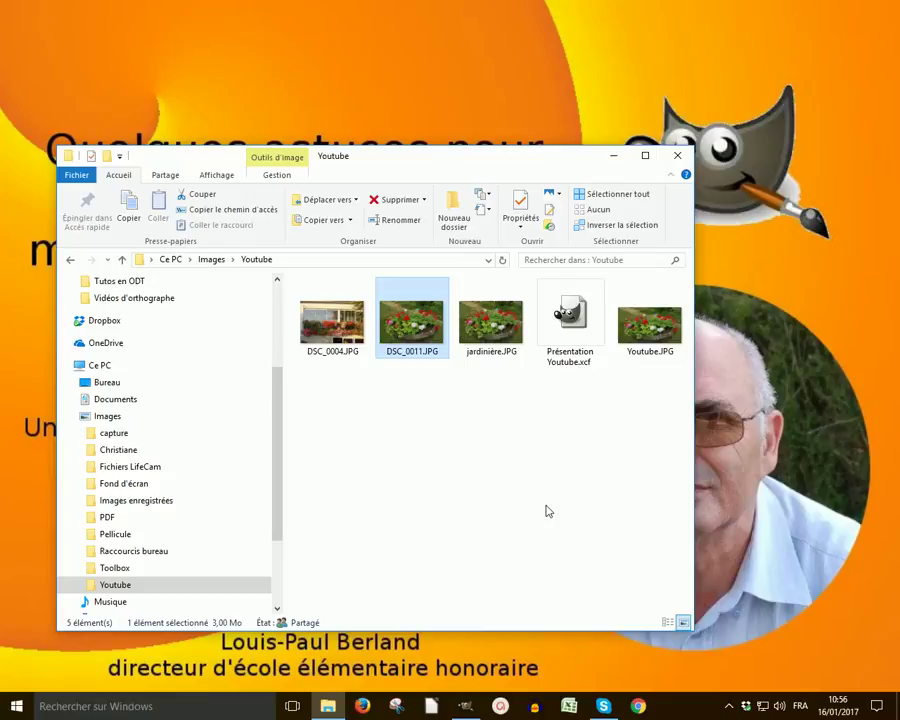
{"action": "left_click", "coordinate": [677, 155]}
Back in GIMP, set the image width to 200 so height follows to 133
{"action": "left_click", "coordinate": [464, 706]}
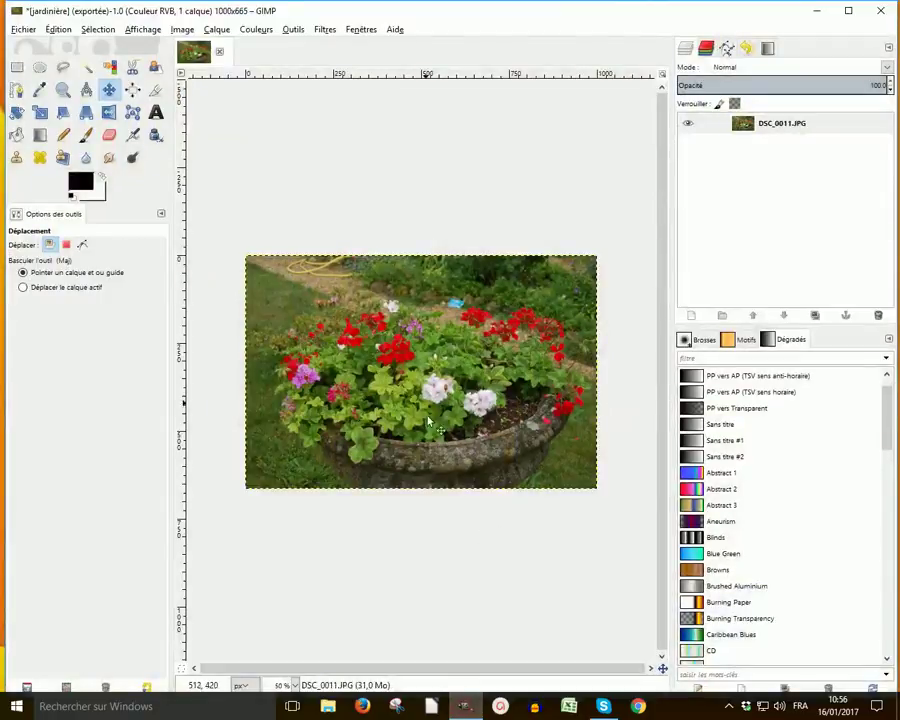
{"action": "left_click", "coordinate": [182, 29]}
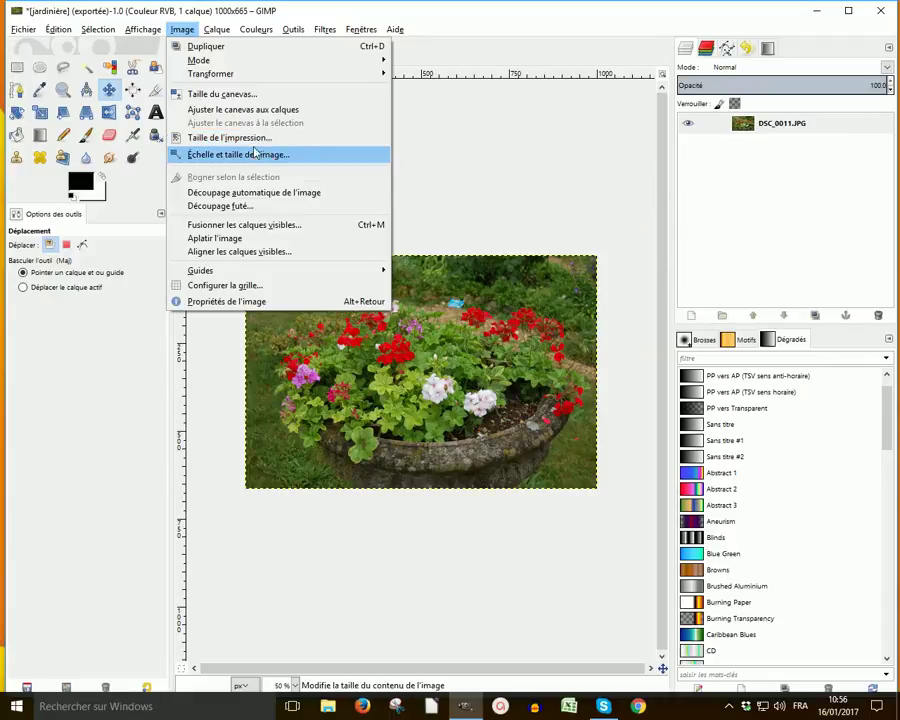
{"action": "left_click", "coordinate": [226, 154]}
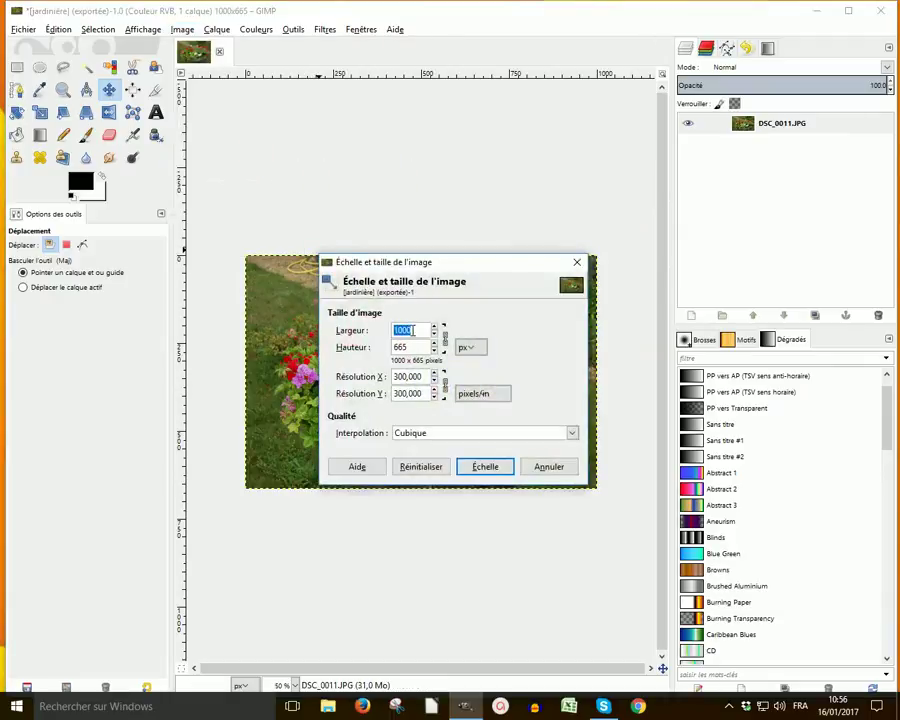
{"action": "type", "text": "200"}
{"action": "left_click", "coordinate": [414, 345]}
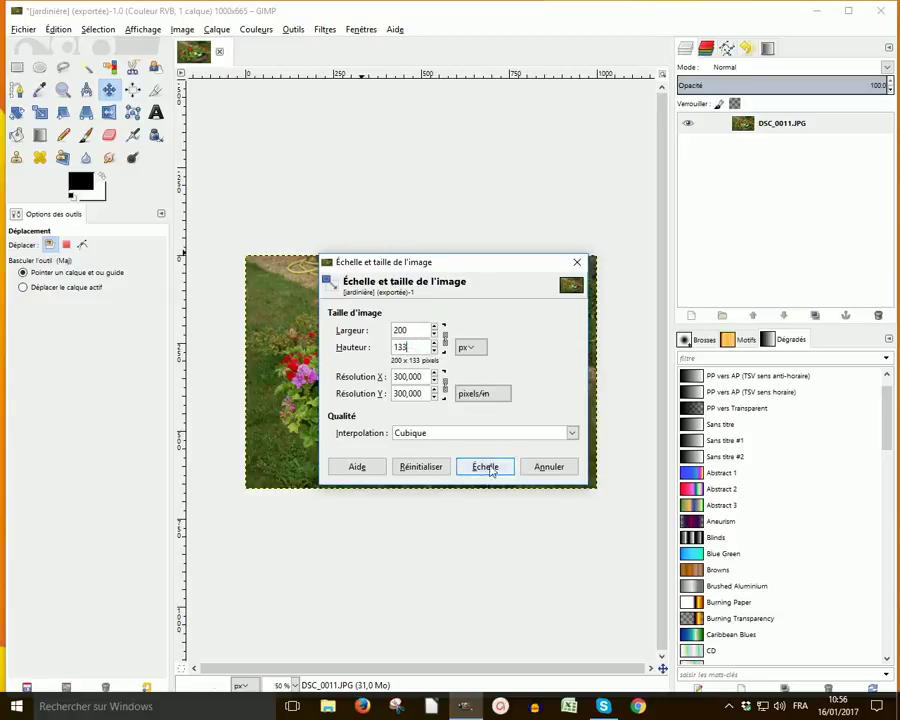
{"action": "left_click", "coordinate": [488, 467]}
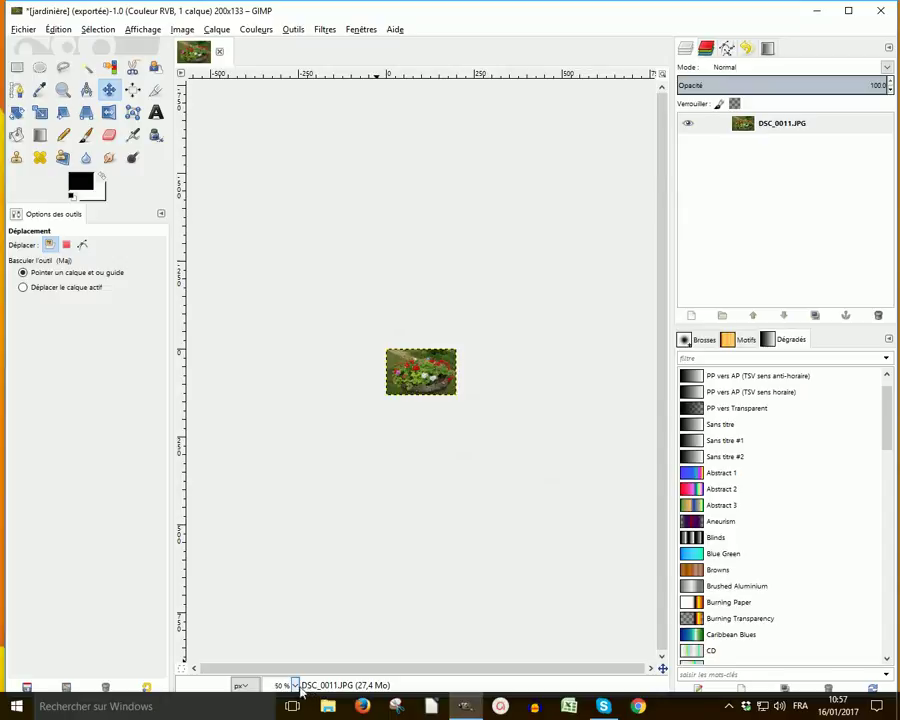
View the small 200×133 image at 100% zoom
{"action": "left_click", "coordinate": [294, 685]}
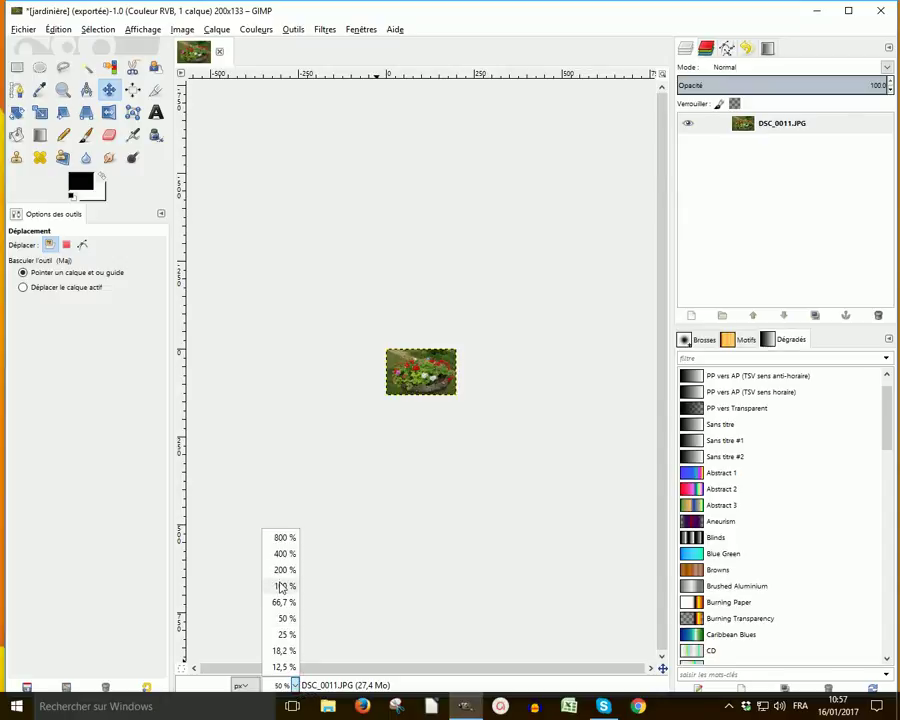
{"action": "left_click", "coordinate": [281, 587]}
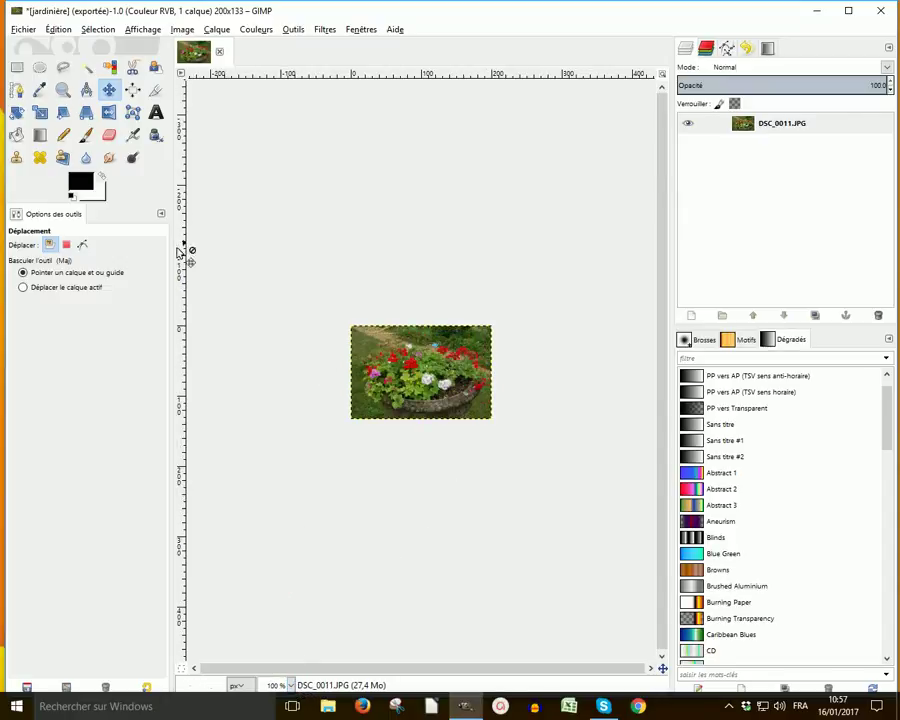
{"action": "left_click", "coordinate": [26, 29]}
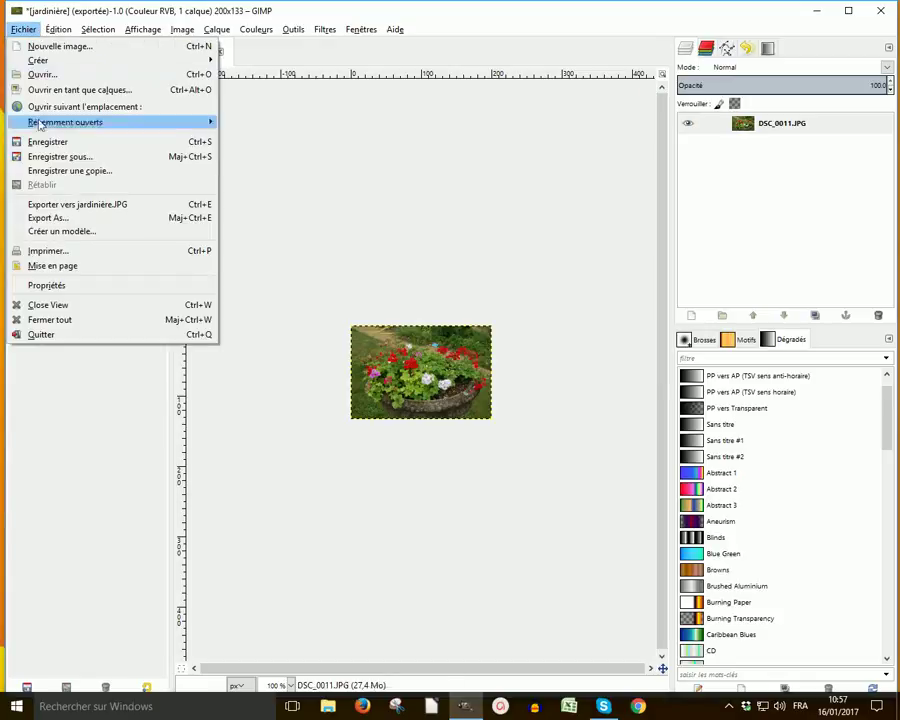
Export the image as jardinière2.JPG with default JPEG settings, then minimize GIMP
{"action": "left_click", "coordinate": [52, 218]}
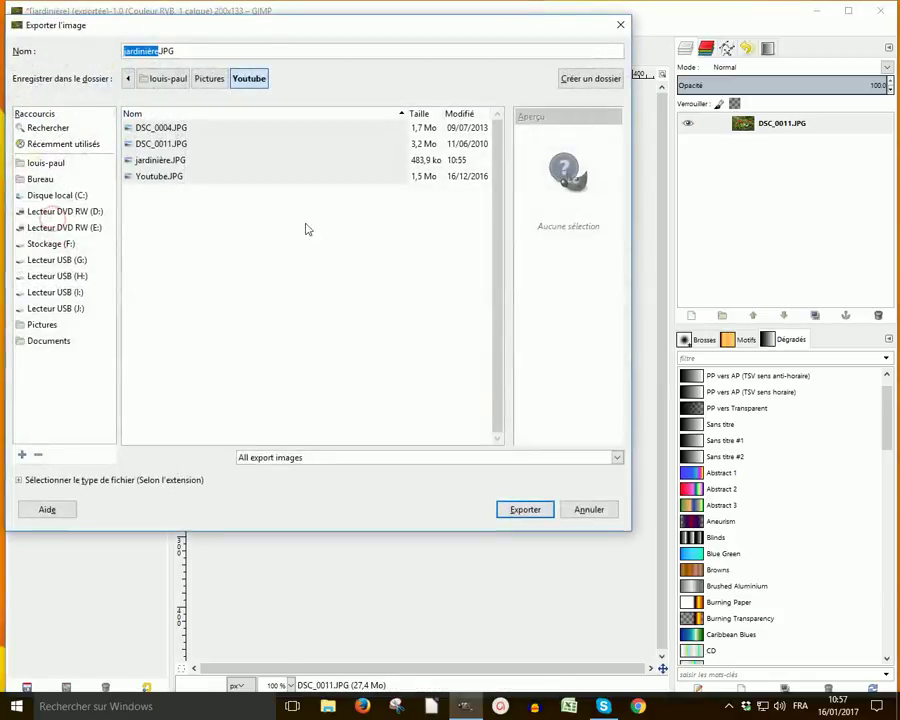
{"action": "left_click", "coordinate": [155, 51]}
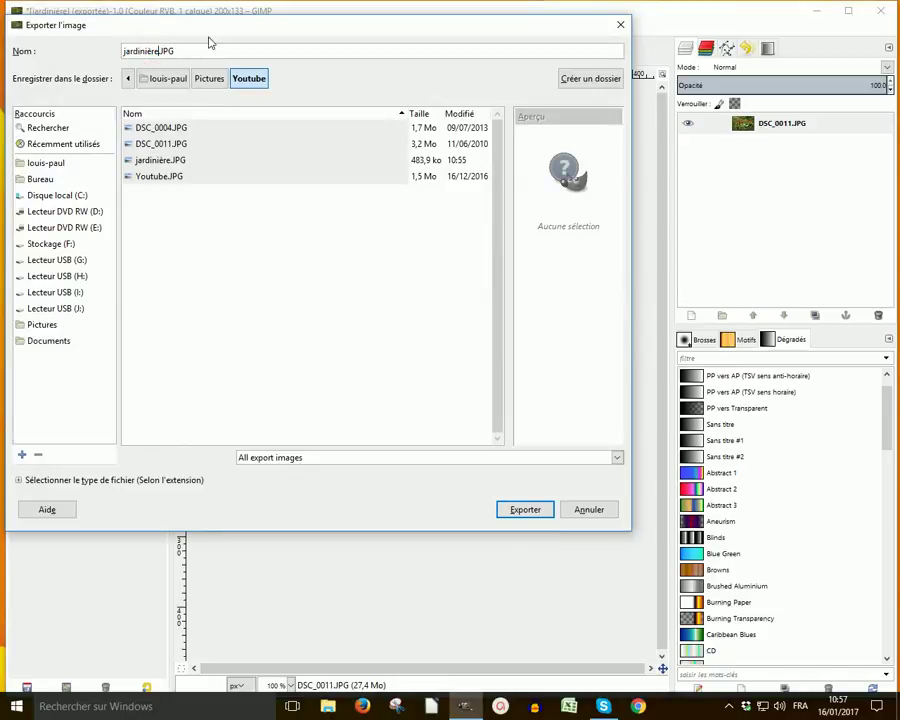
{"action": "type", "text": "2"}
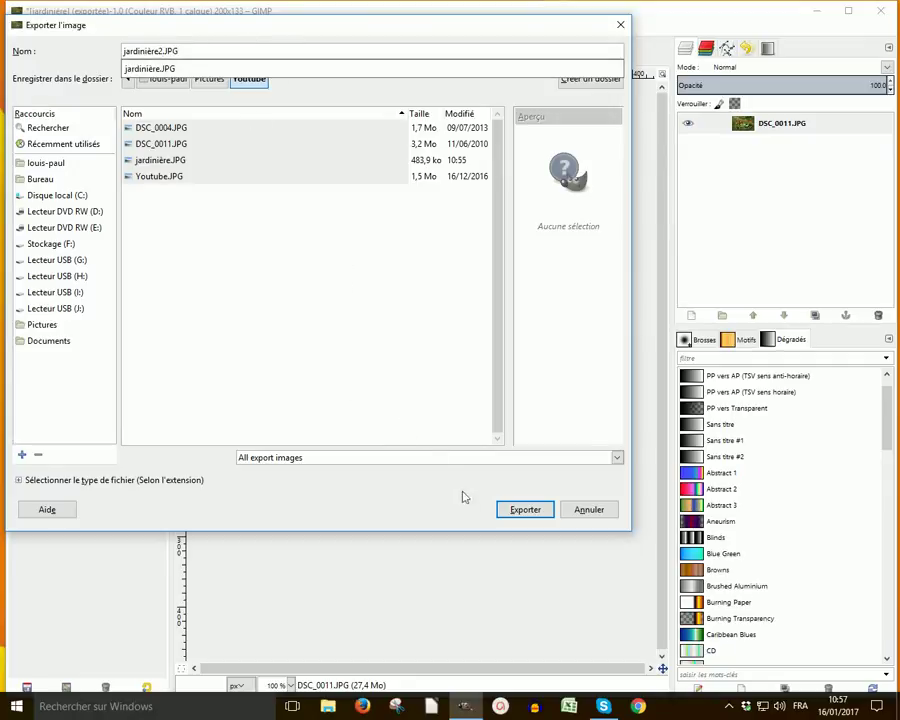
{"action": "left_click", "coordinate": [526, 514]}
{"action": "left_click", "coordinate": [526, 514]}
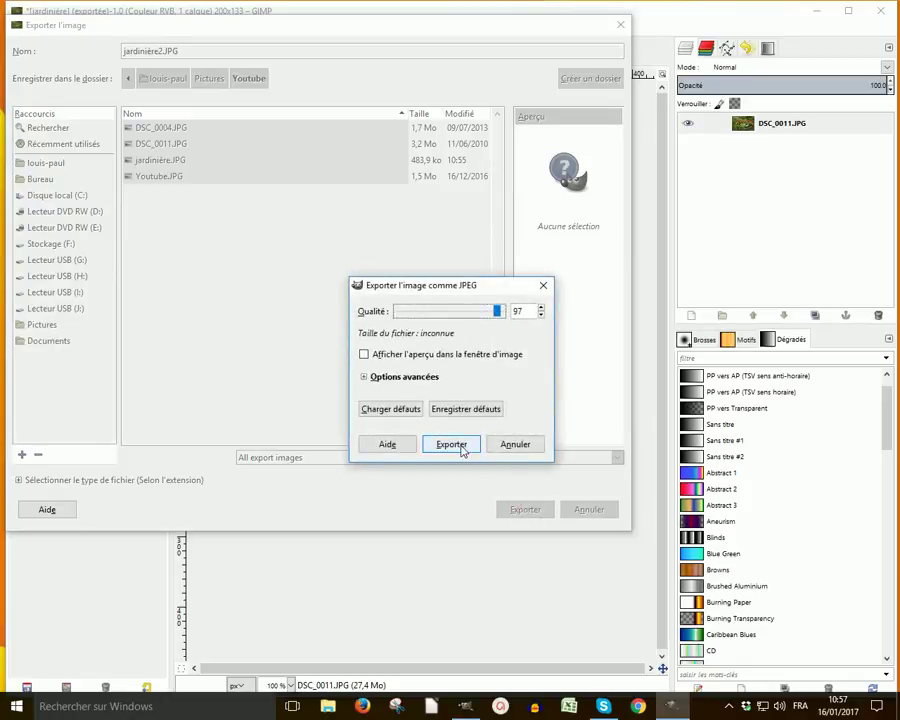
{"action": "left_click", "coordinate": [444, 442]}
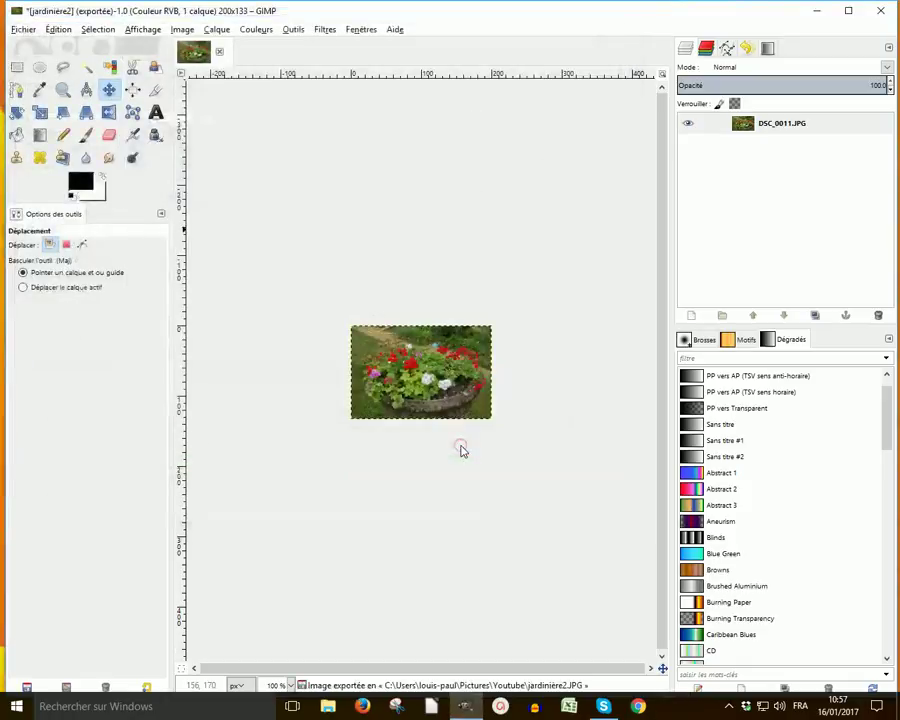
{"action": "left_click", "coordinate": [816, 10]}
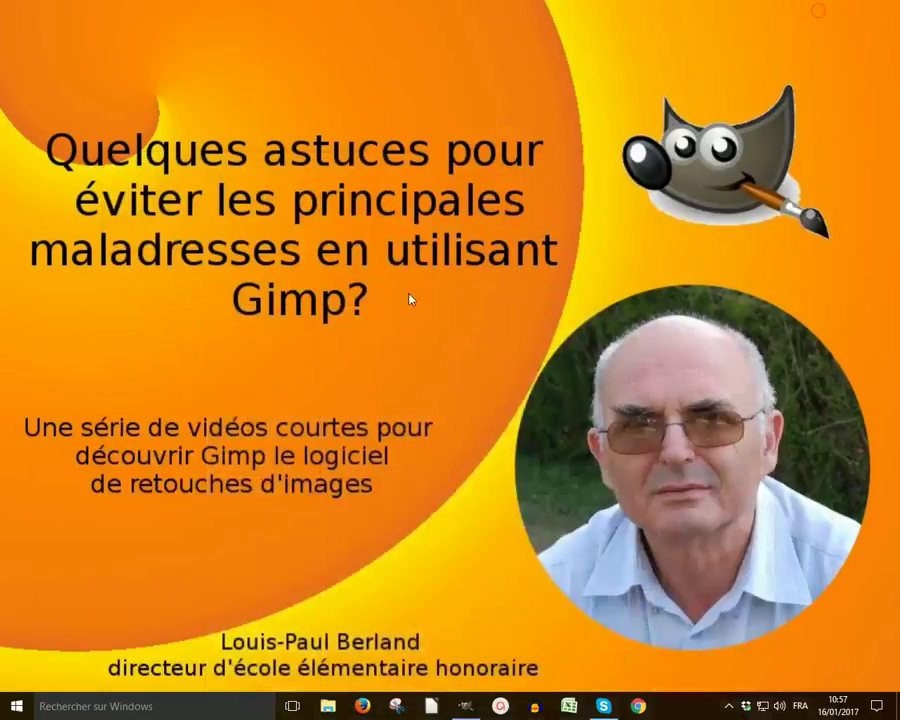
Open Images > Youtube in Explorer and read jardinière2.JPG's size: 34,2 Ko
{"action": "left_click", "coordinate": [327, 706]}
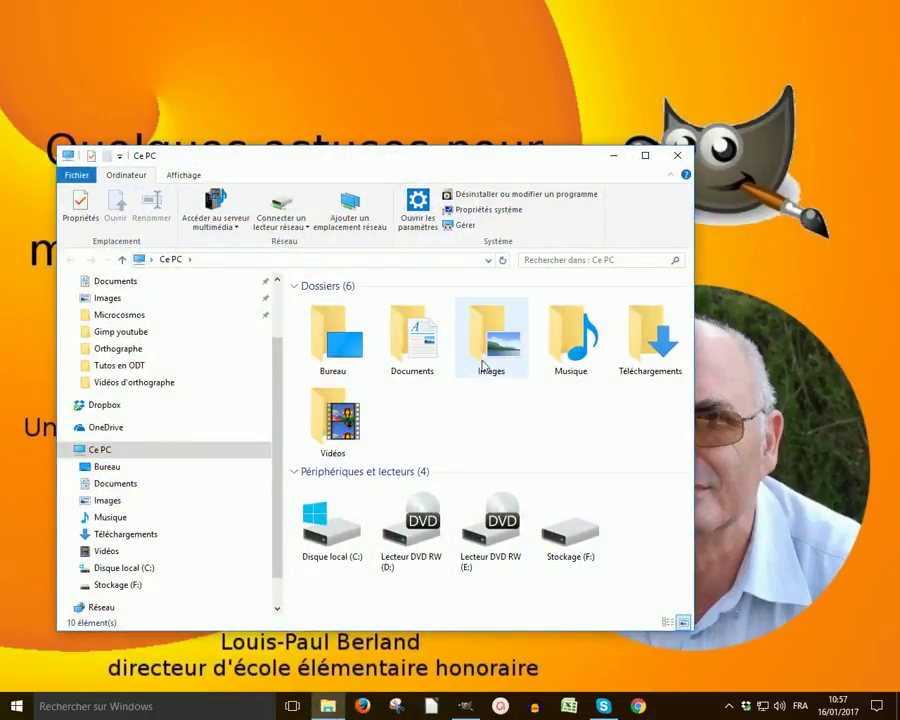
{"action": "double_click", "coordinate": [478, 347]}
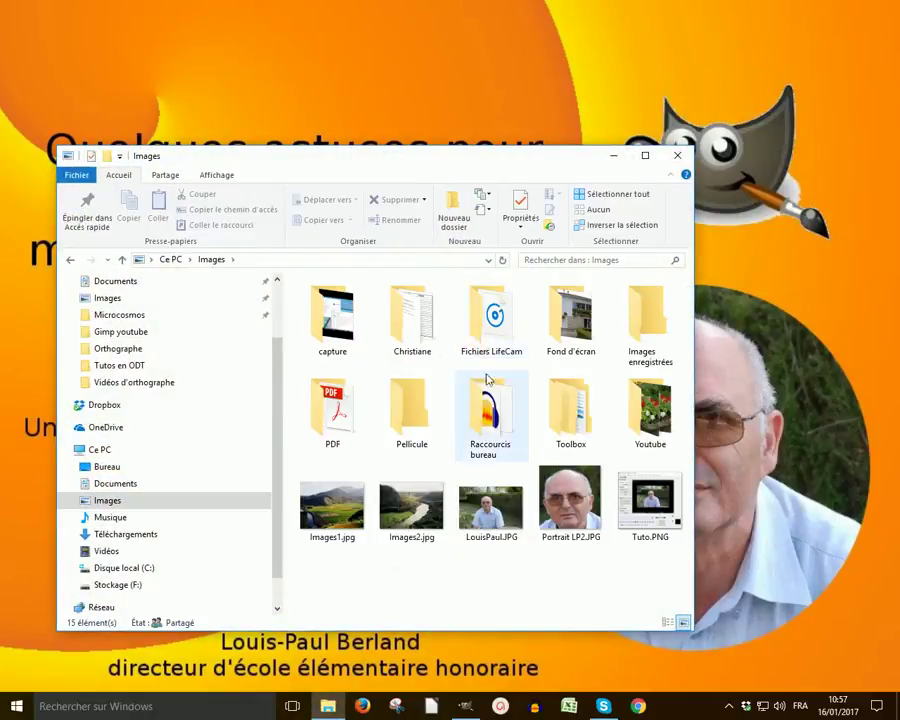
{"action": "double_click", "coordinate": [641, 419]}
{"action": "mouse_move", "coordinate": [570, 325]}
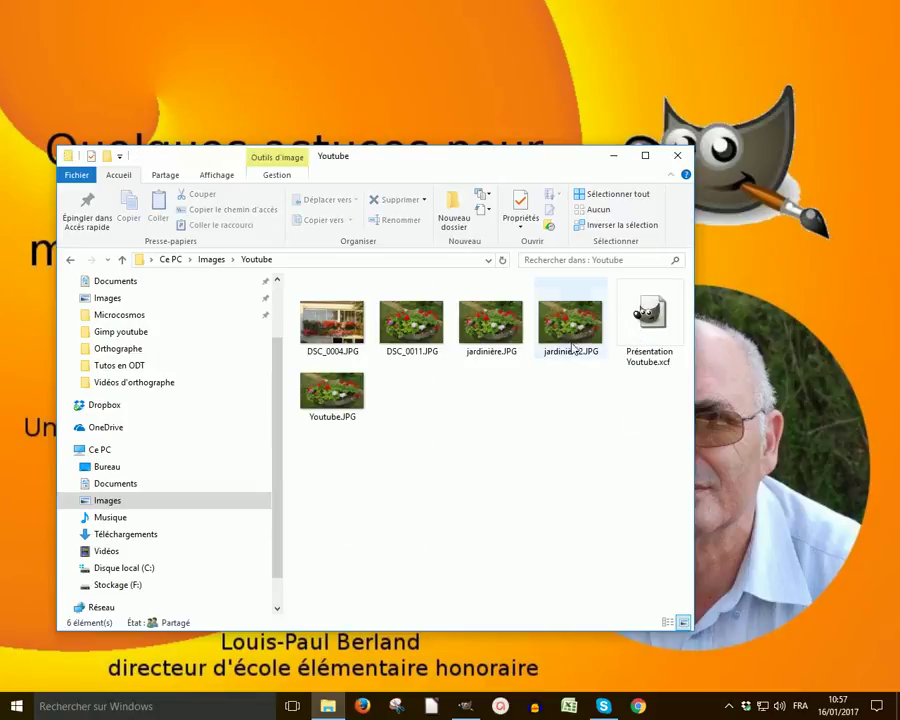
{"action": "left_click", "coordinate": [575, 340]}
{"action": "right_click", "coordinate": [575, 340]}
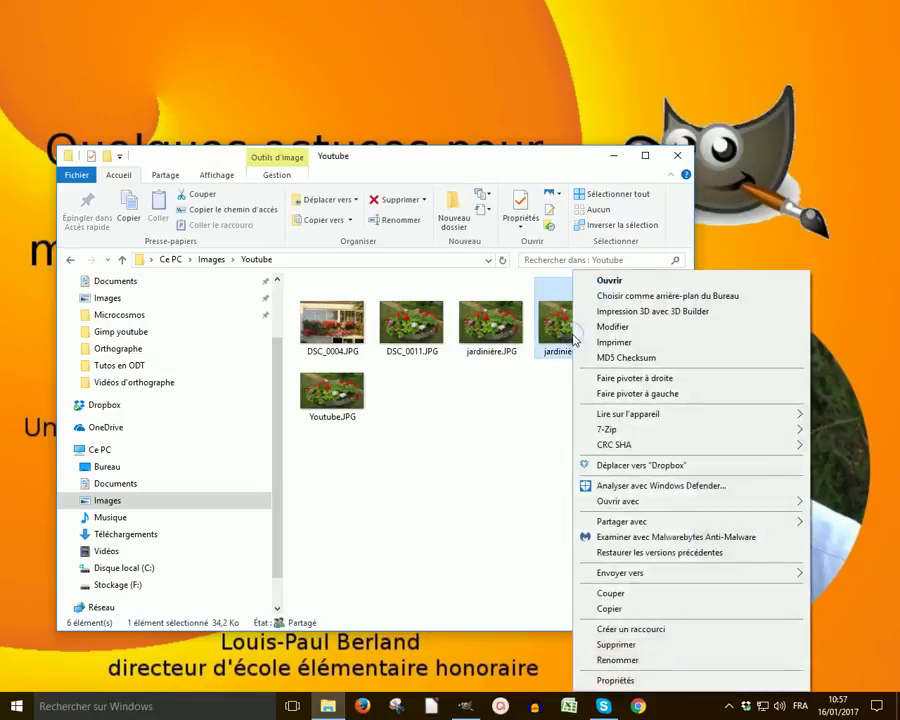
{"action": "left_click", "coordinate": [605, 684]}
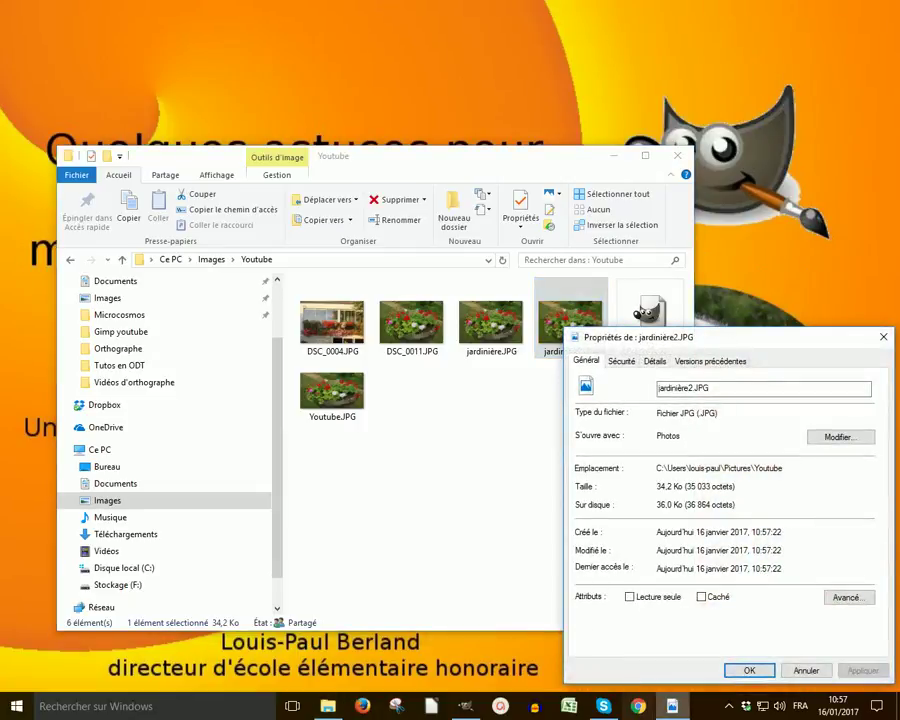
{"action": "left_click", "coordinate": [752, 670]}
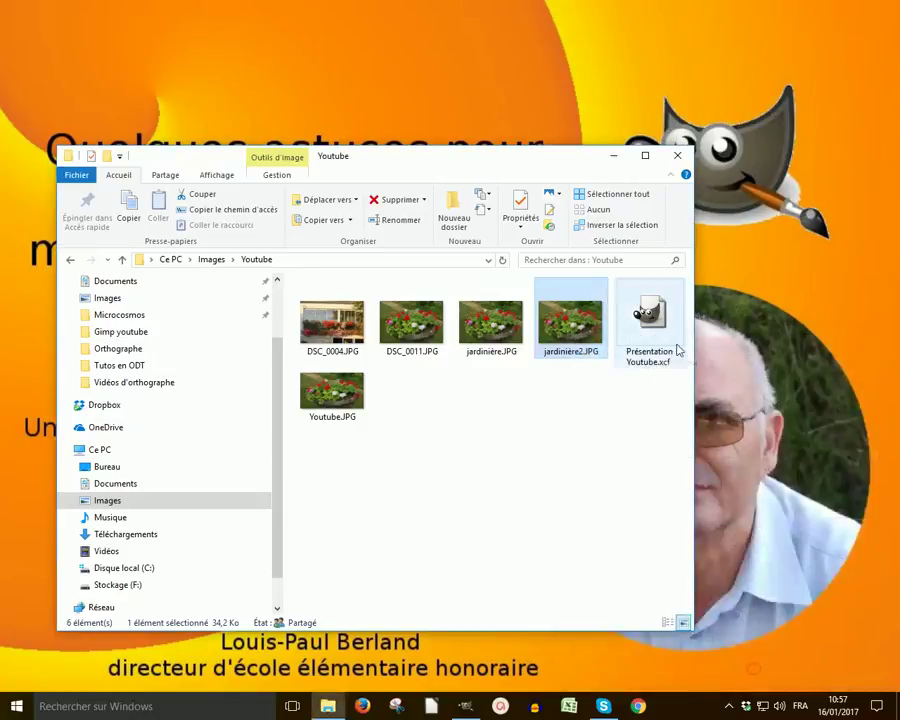
Close the File Explorer window, leaving only the GIMP tutorial title slide on the desktop
{"action": "left_click", "coordinate": [677, 155]}
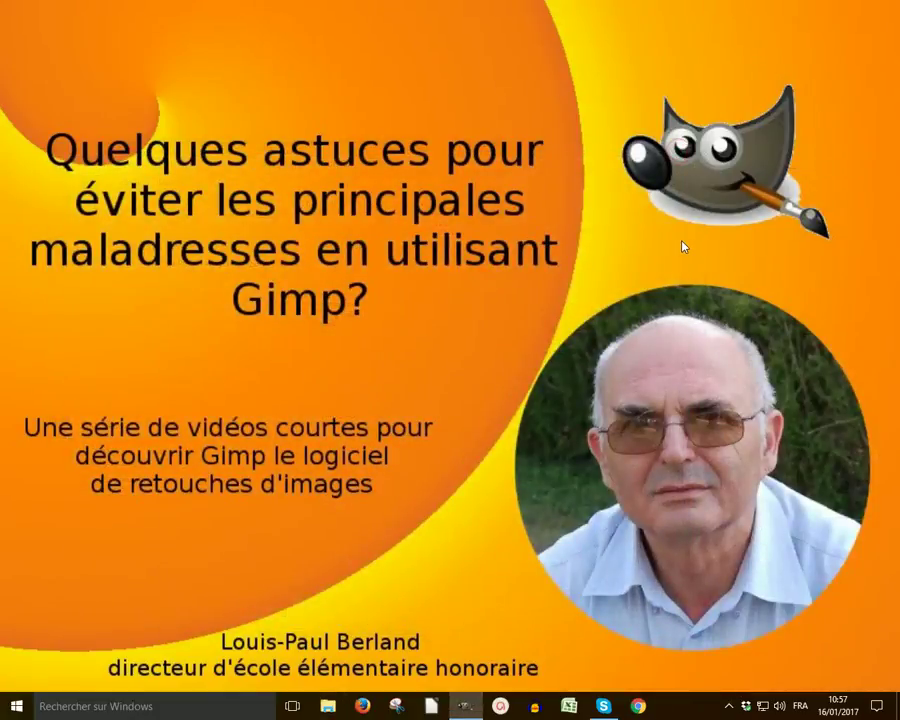